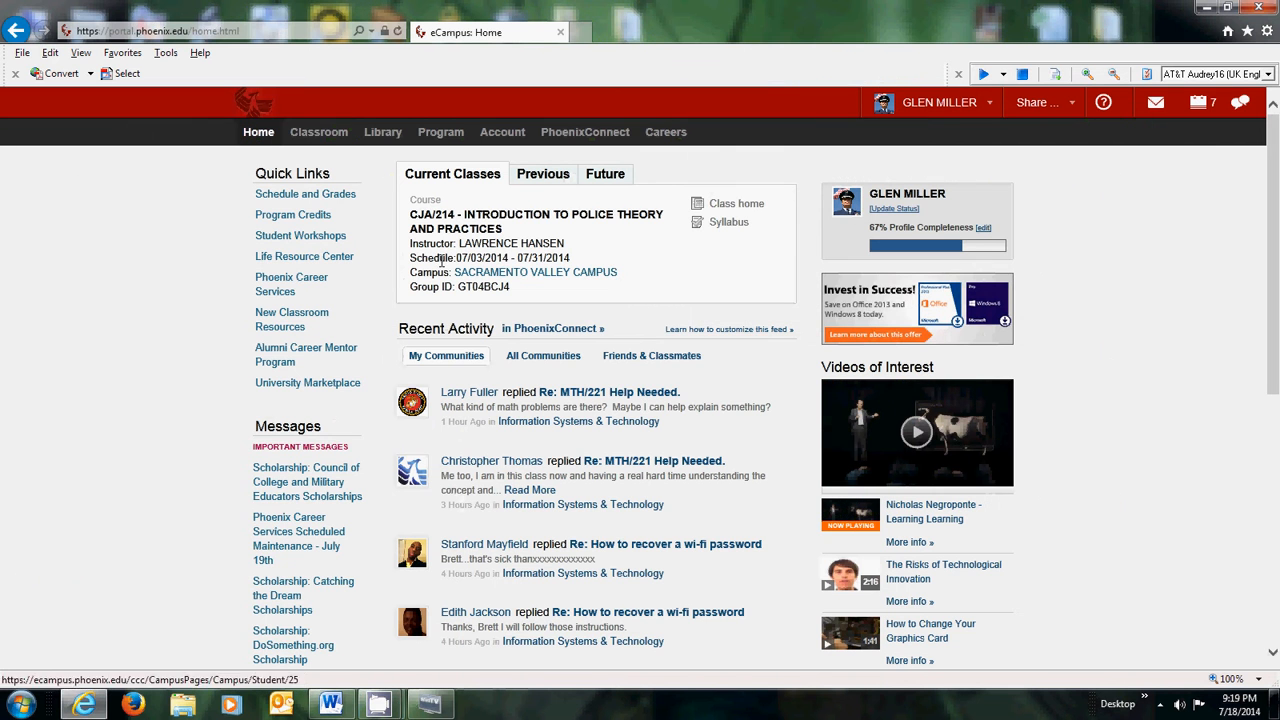
- Go to the eCampus Library page from the top navigation bar
{"action": "left_click", "coordinate": [380, 137]}
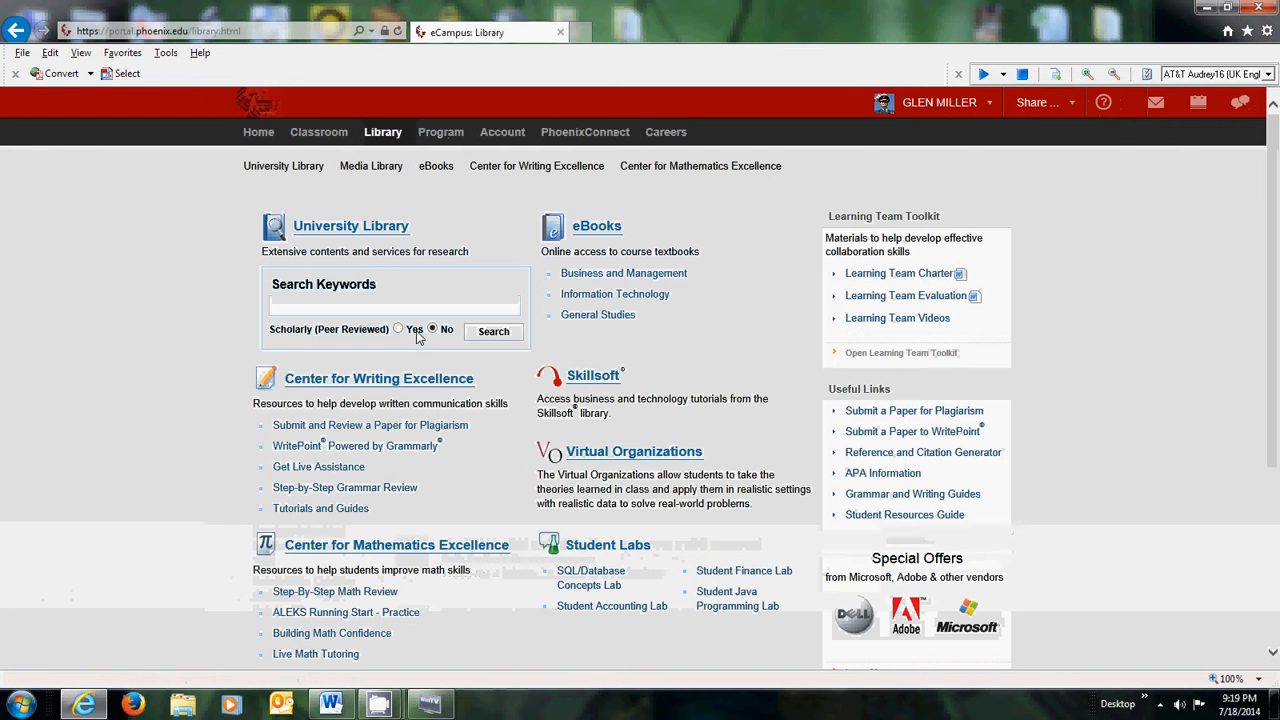
- Open Tutorials & Guides, then the Riverpoint Writer tool page under APA Information
{"action": "left_click", "coordinate": [322, 508]}
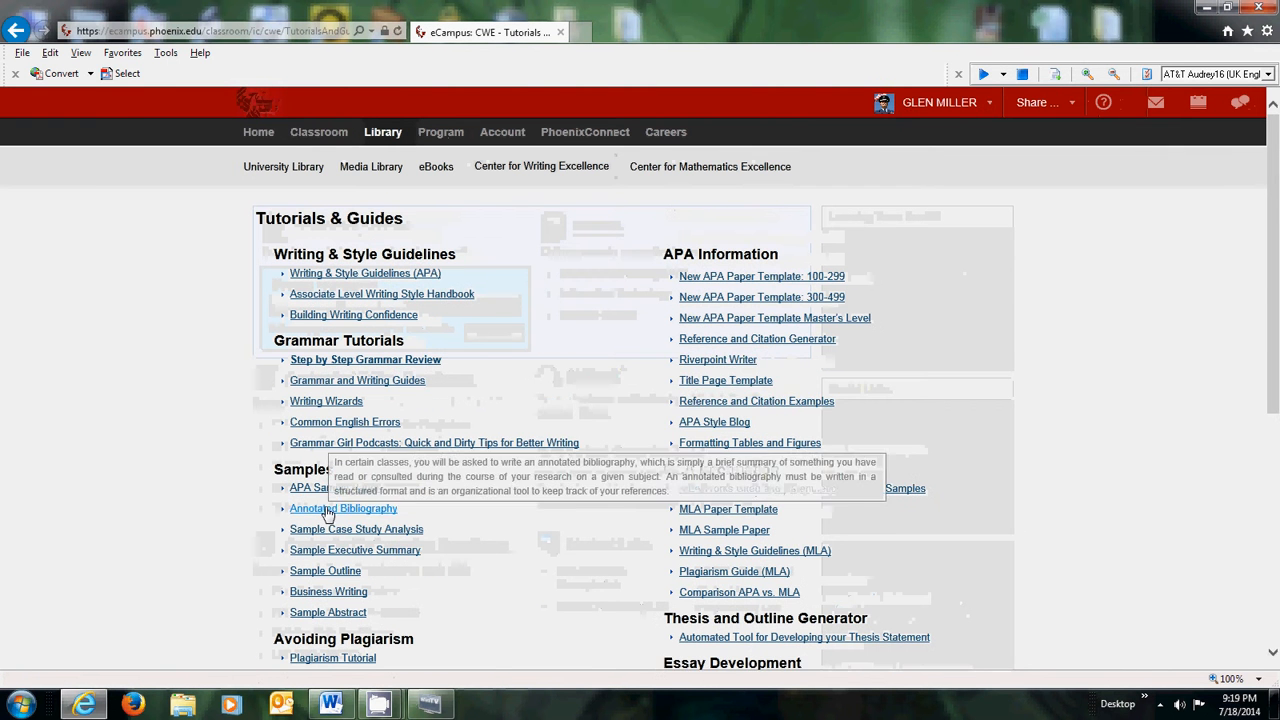
{"action": "mouse_move", "coordinate": [727, 364]}
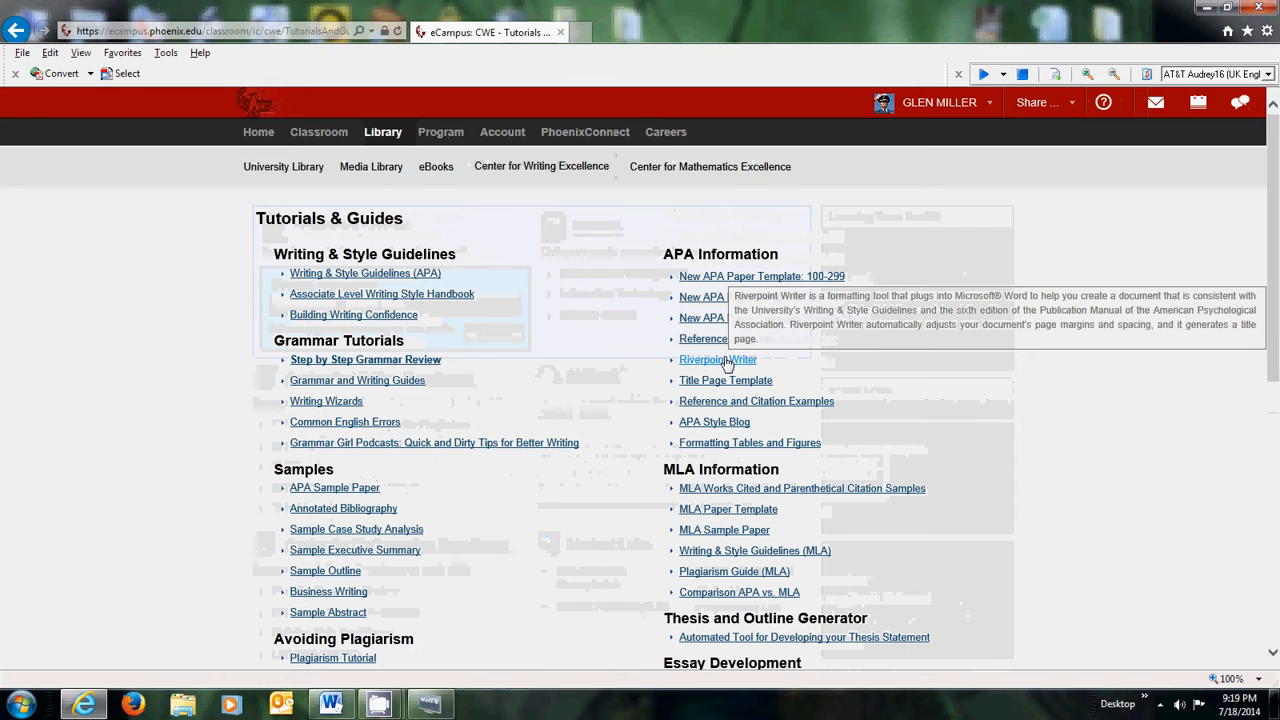
{"action": "left_click", "coordinate": [727, 361]}
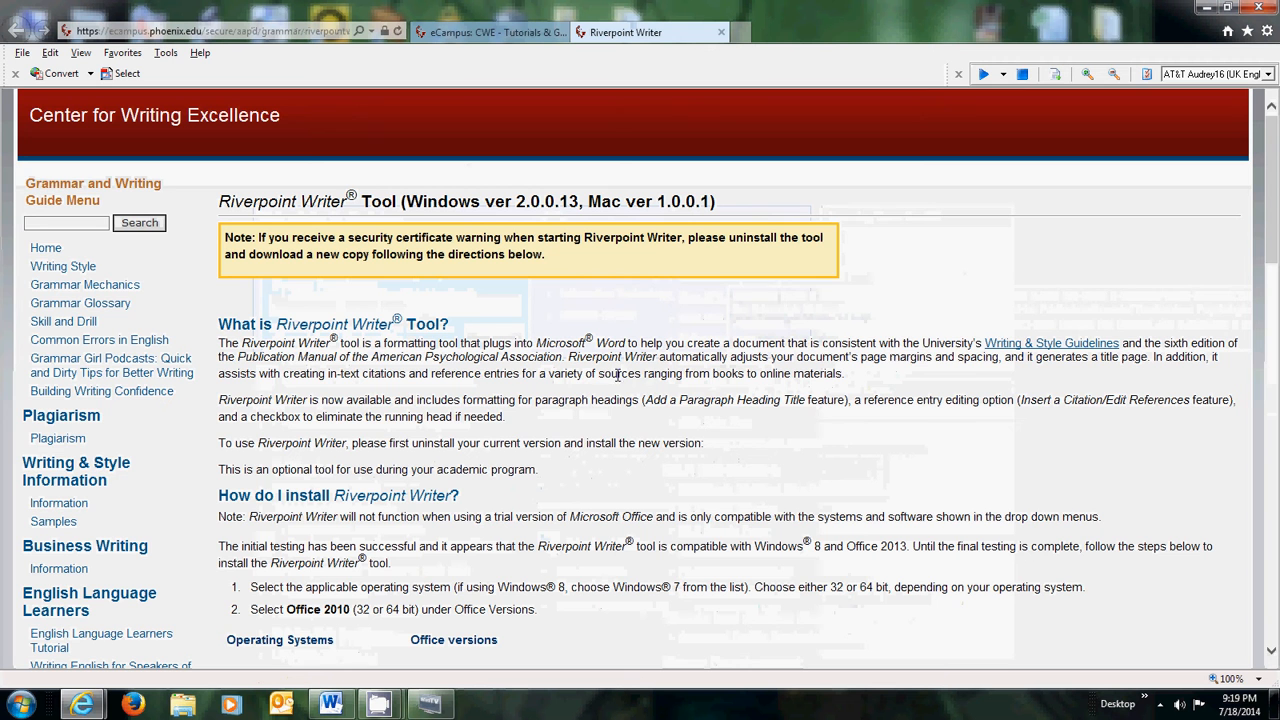
- Select Windows 7 (32 bit) and Office 2010 (32 bit), then download RiverpointWriterSetup.zip
{"action": "left_click_drag", "start_coordinate": [1272, 200], "coordinate": [1272, 295]}
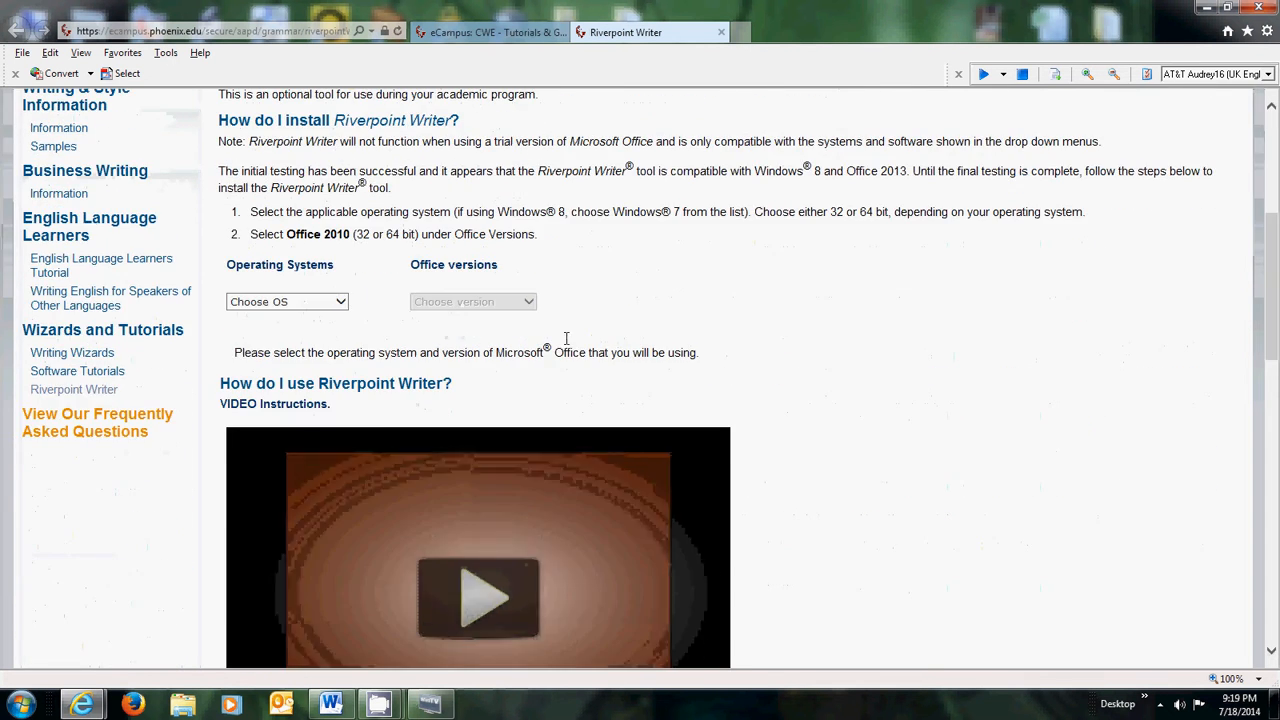
{"action": "left_click", "coordinate": [341, 302]}
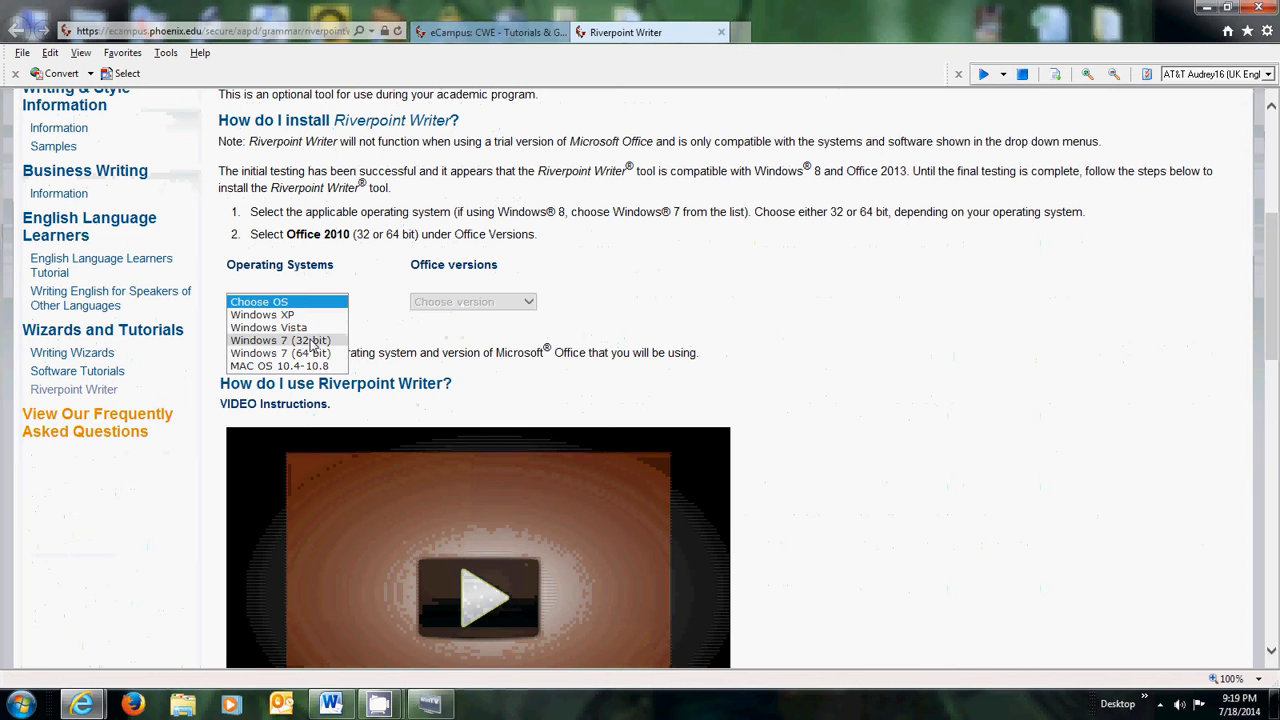
{"action": "left_click", "coordinate": [315, 340]}
{"action": "left_click", "coordinate": [530, 304]}
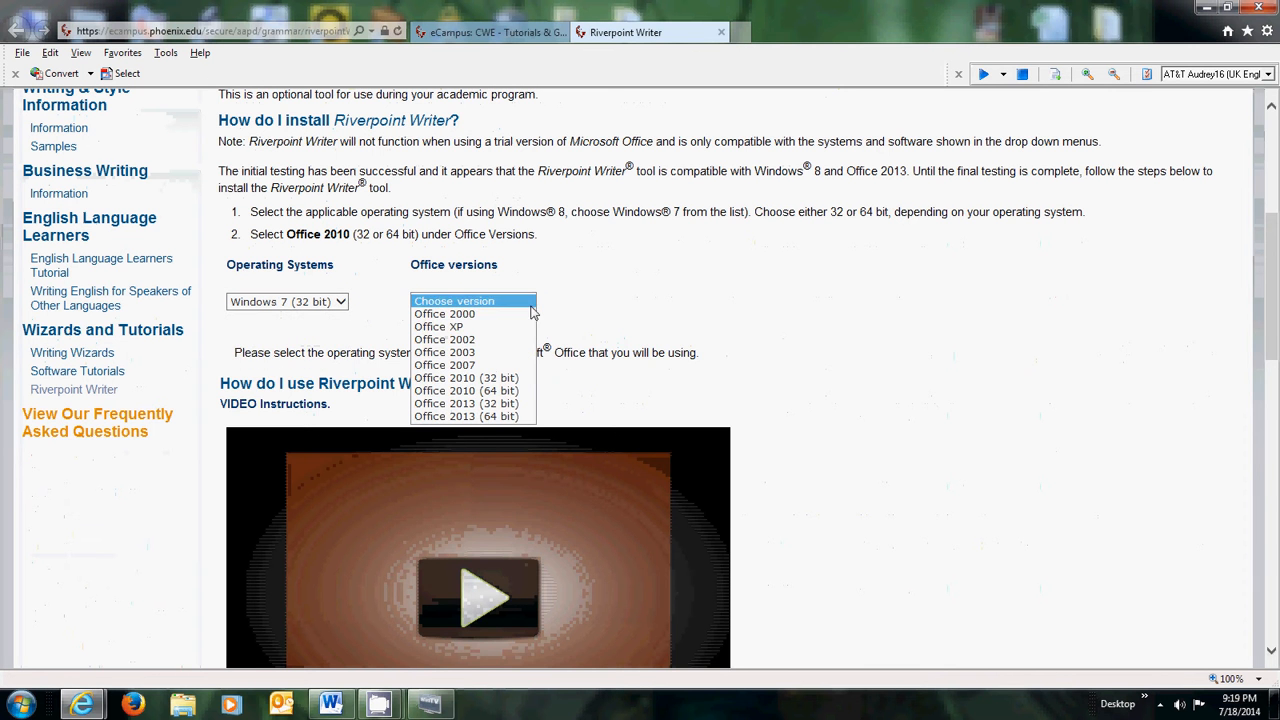
{"action": "left_click", "coordinate": [508, 380]}
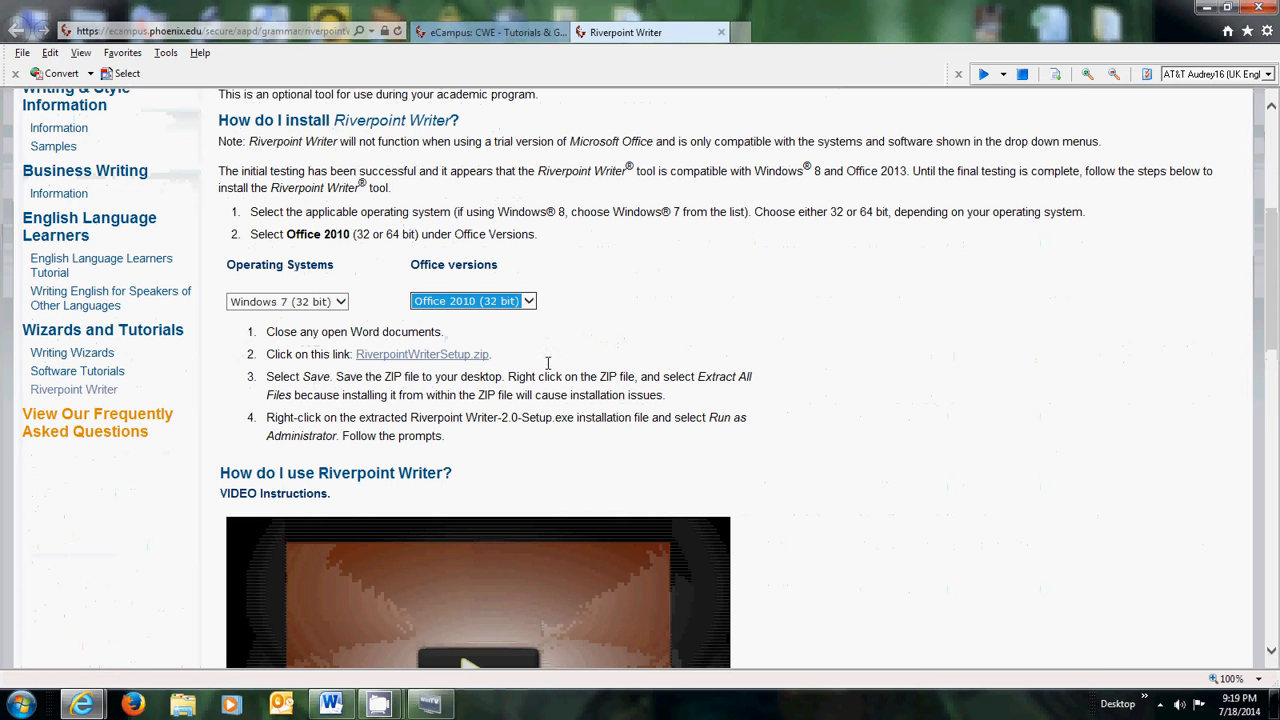
{"action": "left_click", "coordinate": [430, 355]}
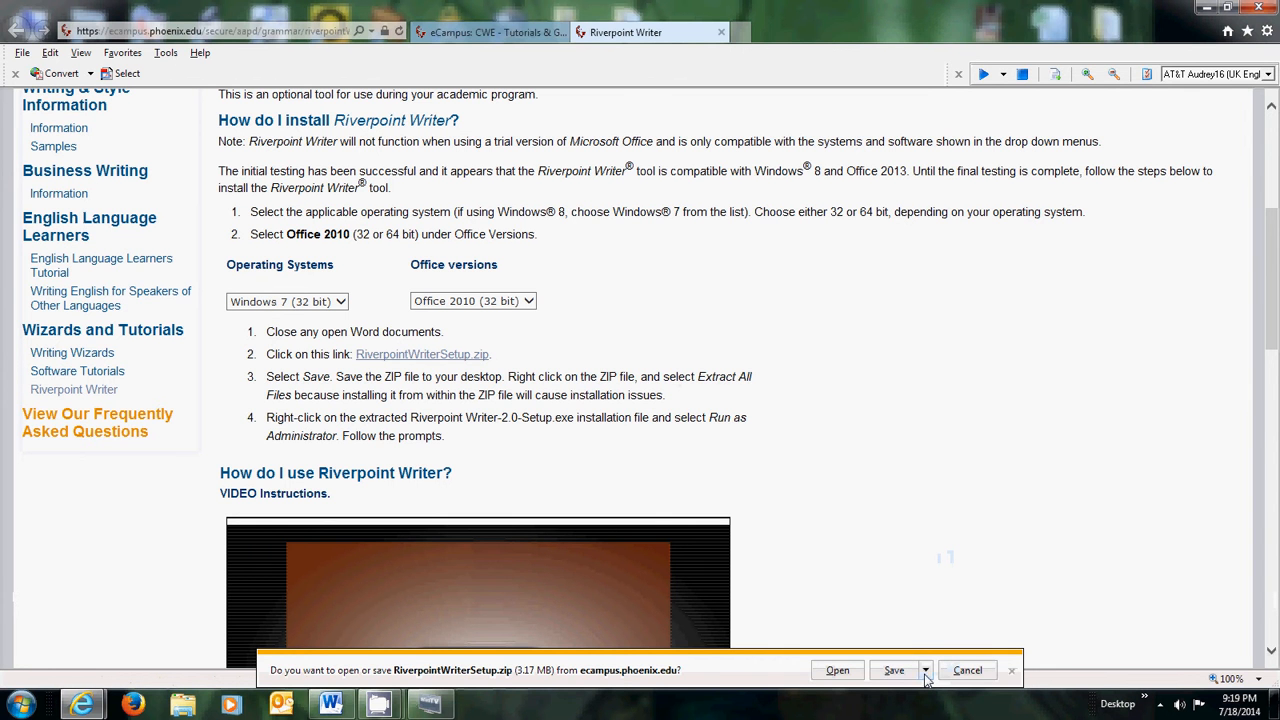
{"action": "left_click", "coordinate": [926, 671]}
{"action": "left_click", "coordinate": [990, 652]}
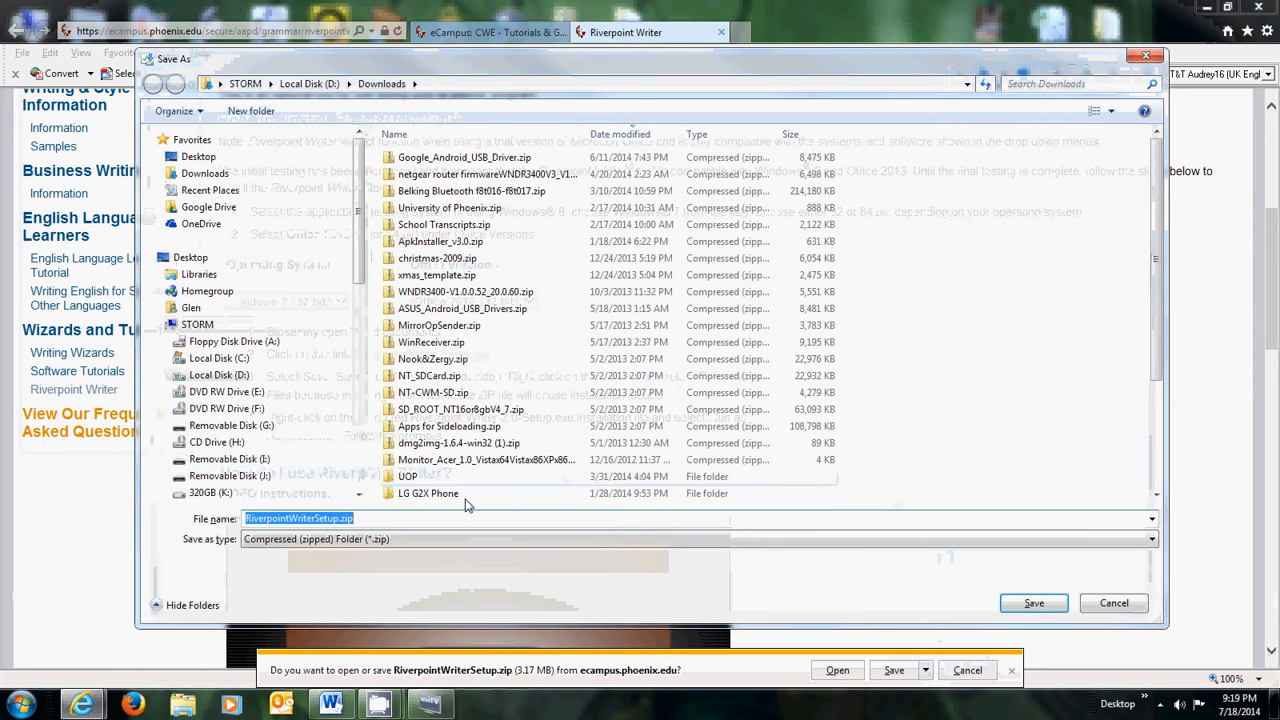
{"action": "left_click", "coordinate": [298, 427]}
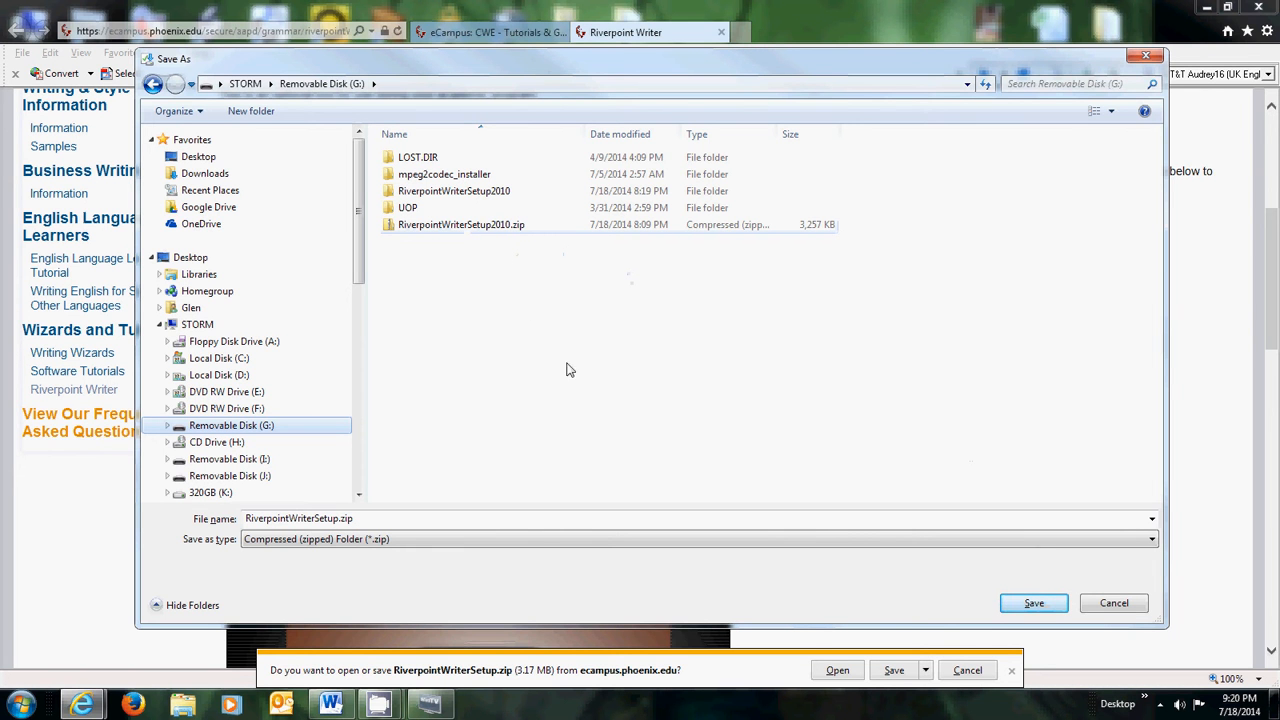
{"action": "left_click", "coordinate": [498, 228]}
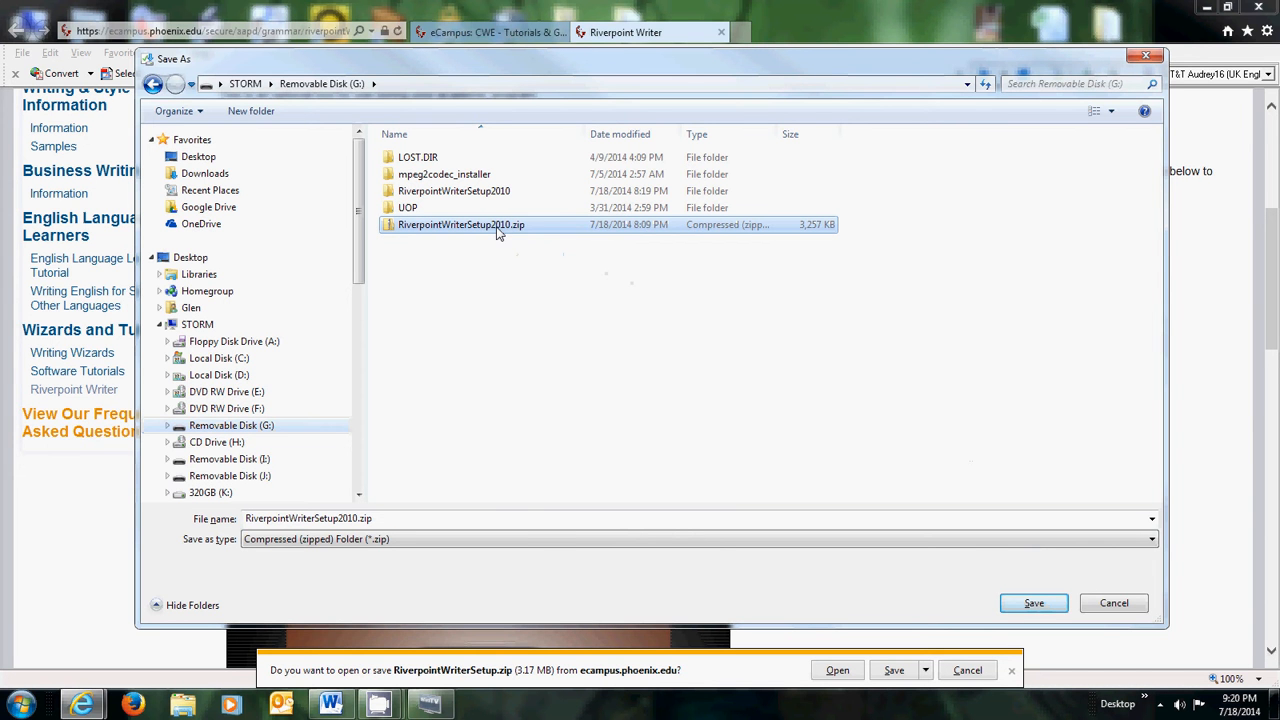
{"action": "right_click", "coordinate": [498, 232]}
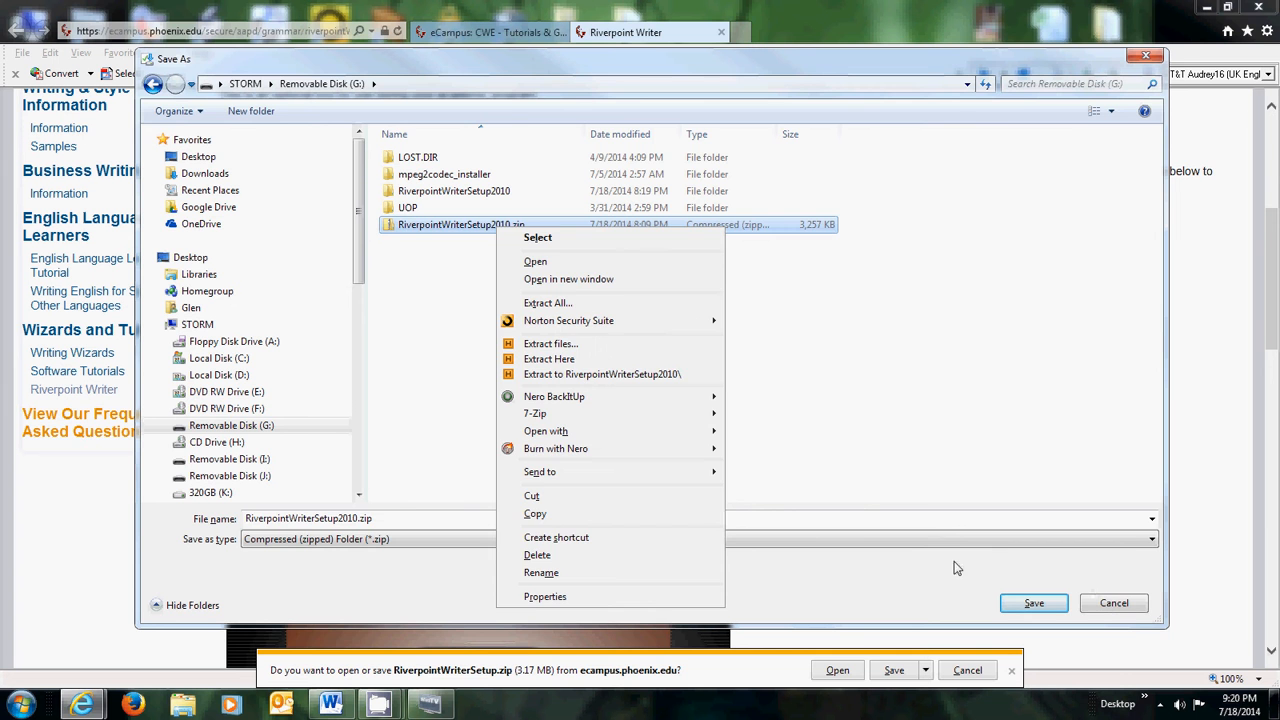
{"action": "left_click", "coordinate": [887, 418]}
{"action": "left_click", "coordinate": [1110, 604]}
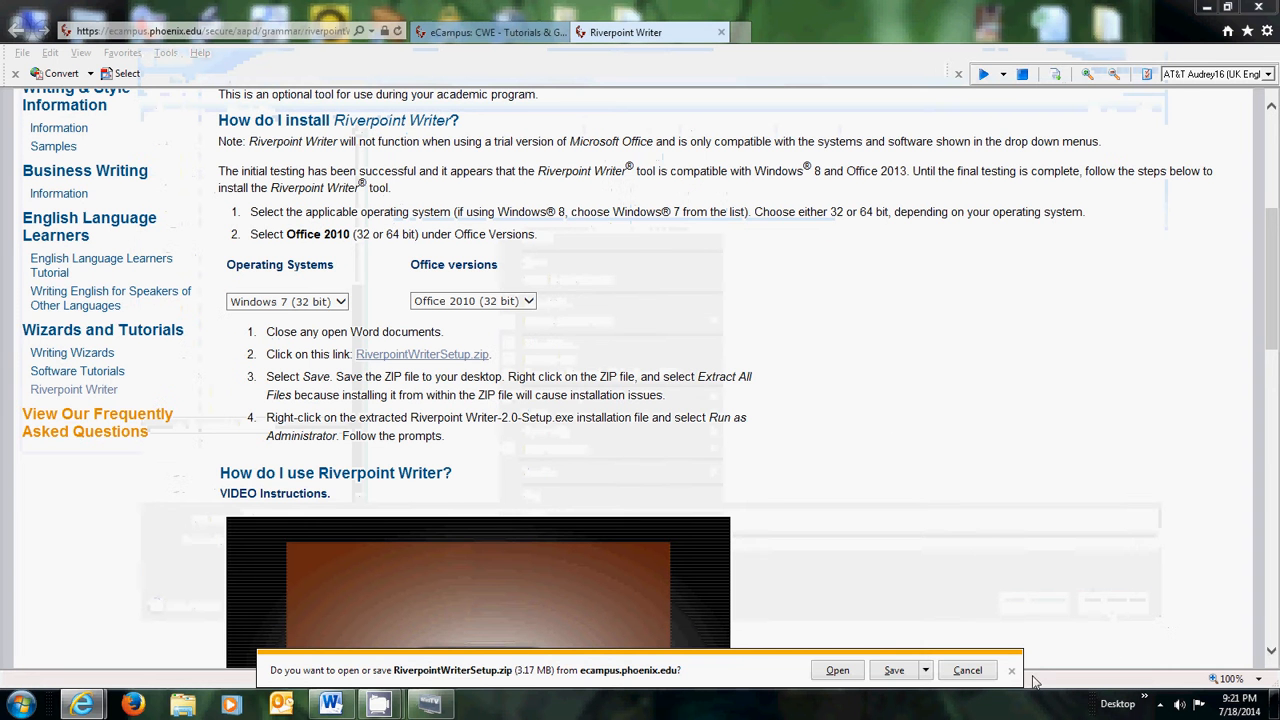
- Cancel the download, minimize Internet Explorer, and launch Riverpoint Writer from the desktop
{"action": "left_click", "coordinate": [976, 674]}
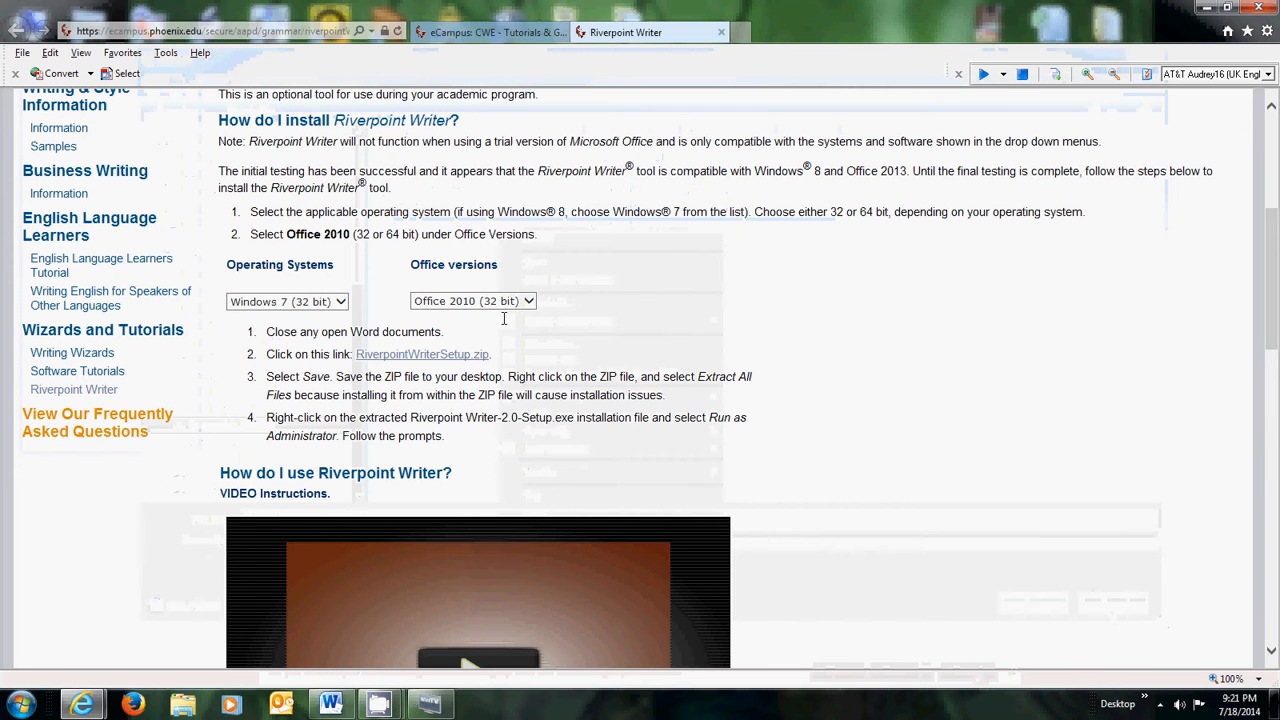
{"action": "left_click", "coordinate": [1208, 12]}
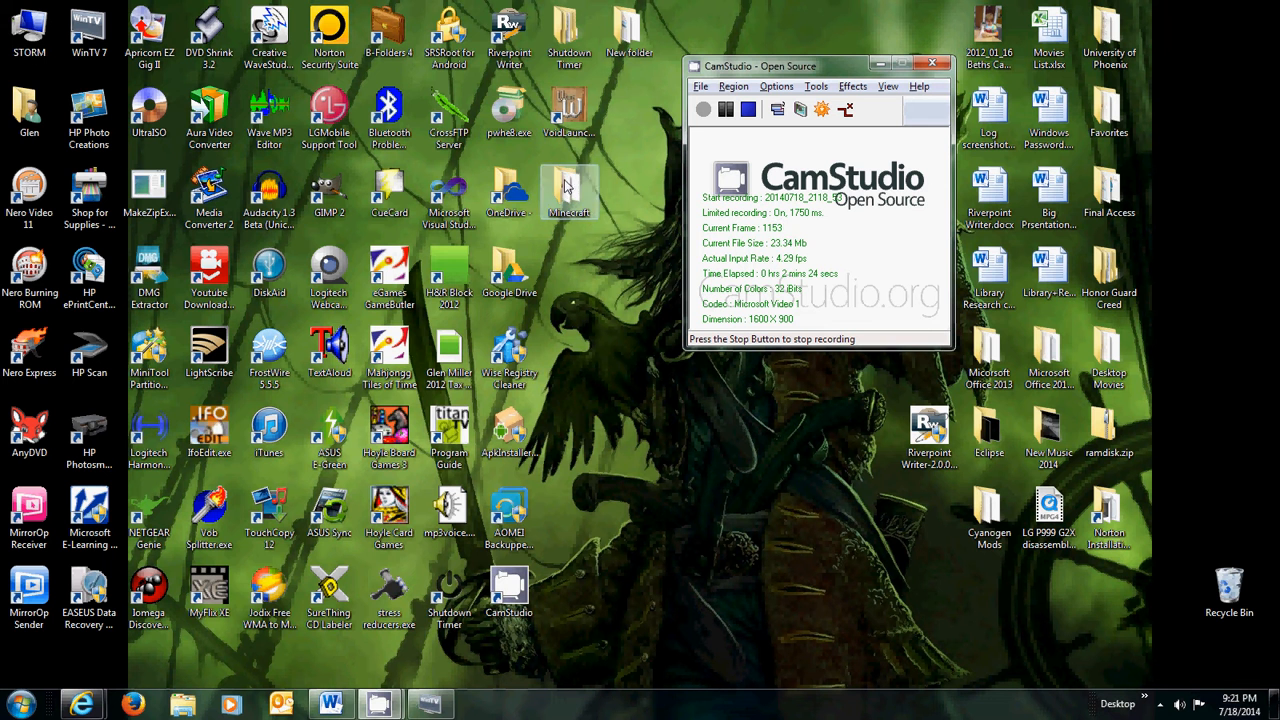
{"action": "double_click", "coordinate": [502, 24]}
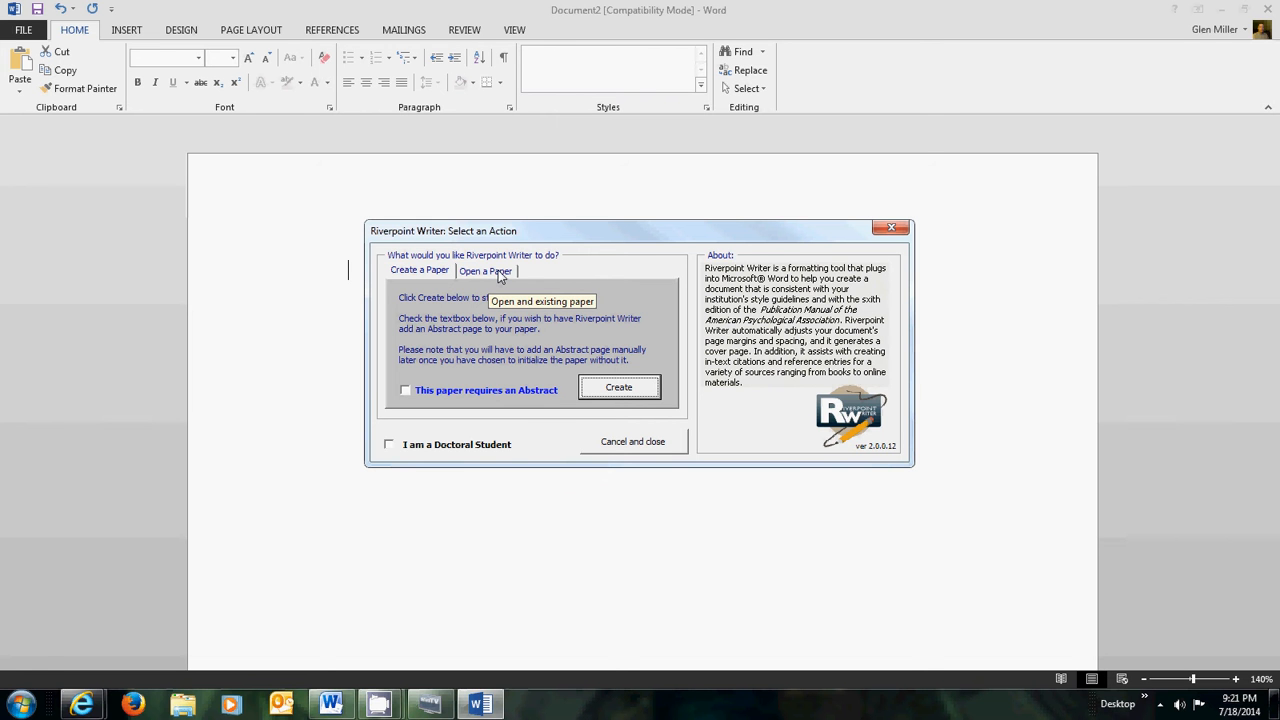
- Choose Create in the Riverpoint Writer Select an Action dialog
{"action": "left_click", "coordinate": [638, 389]}
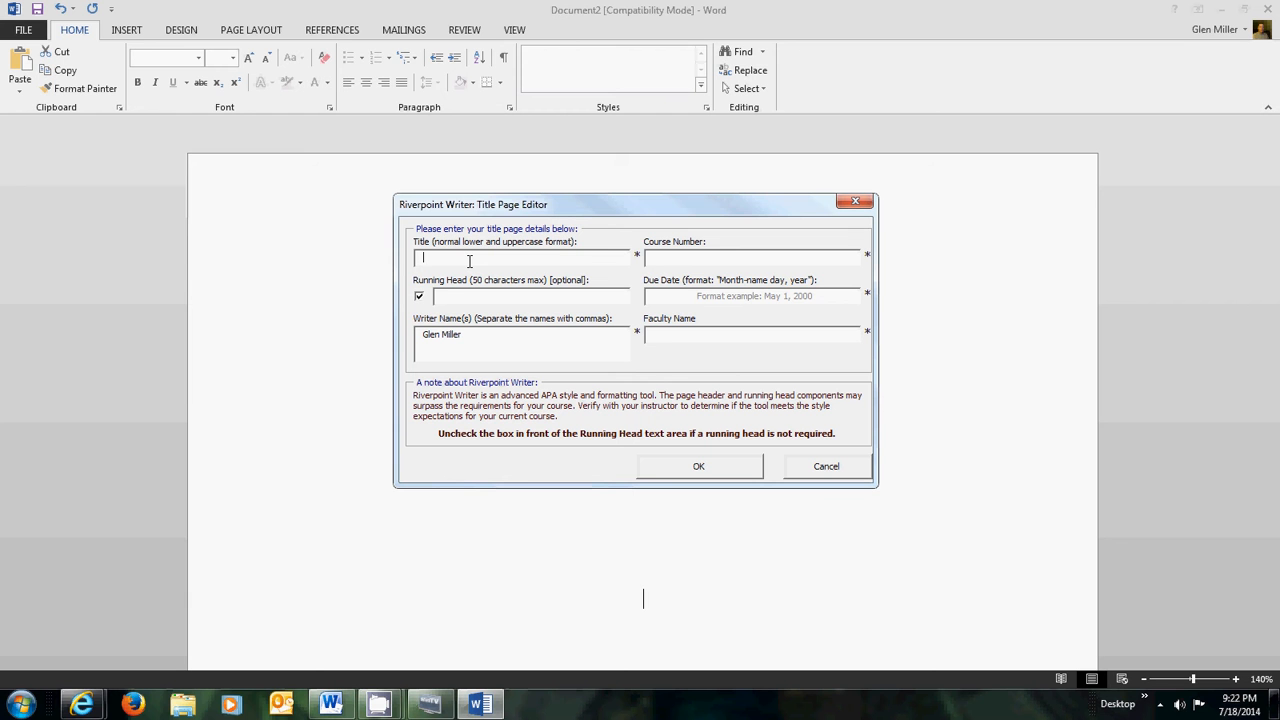
- Enter the title 'Police Culture' and course number 'CJA 214' in the Title Page Editor
{"action": "type", "text": "P"}
{"action": "type", "text": "olice D"}
{"action": "key", "text": "BackSpace"}
{"action": "type", "text": "Culture"}
{"action": "left_click", "coordinate": [756, 256]}
{"action": "type", "text": "CJA 214"}
{"action": "key", "text": "Tab"}
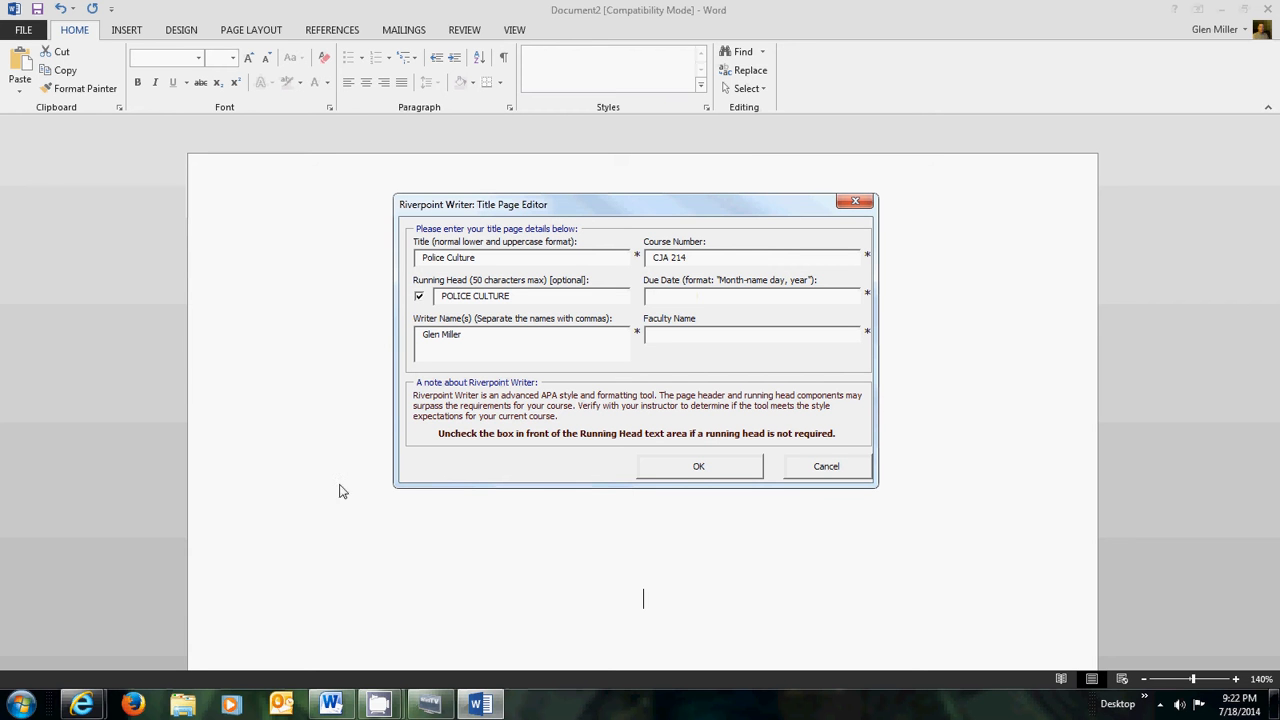
{"action": "left_click", "coordinate": [84, 706]}
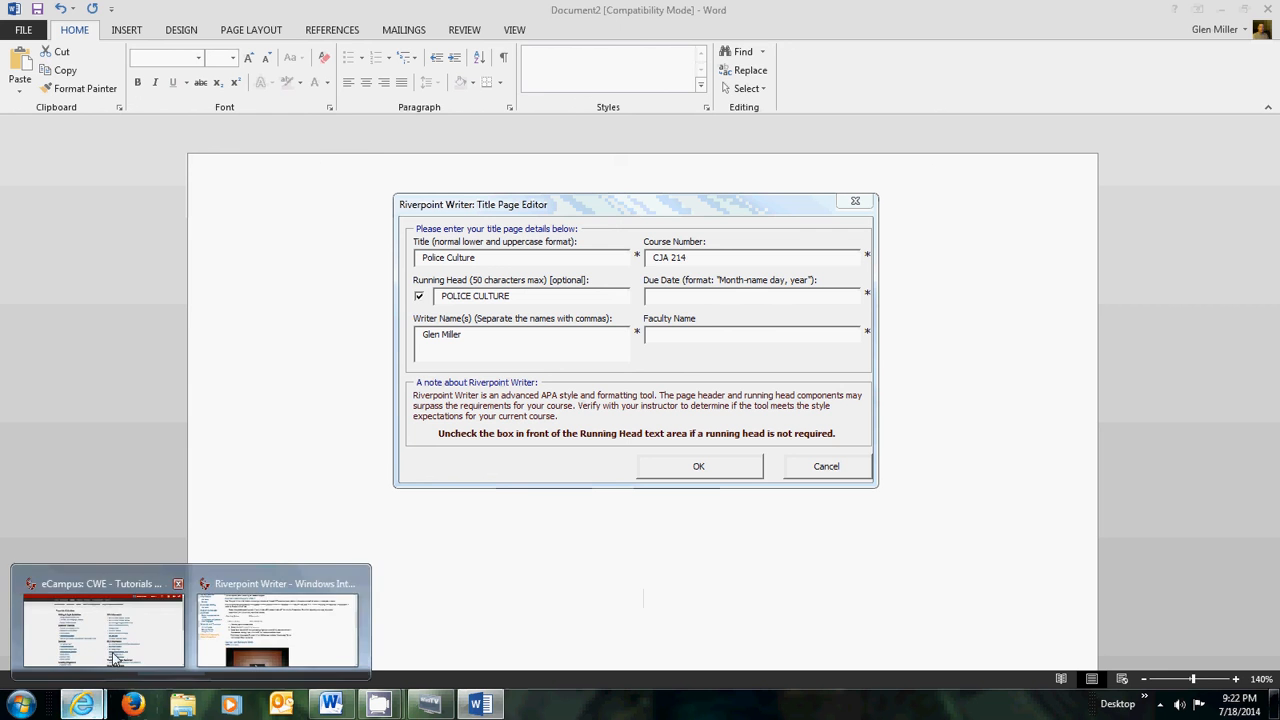
- Return to the browser and open the CJA/214 Classroom home page
{"action": "left_click", "coordinate": [278, 630]}
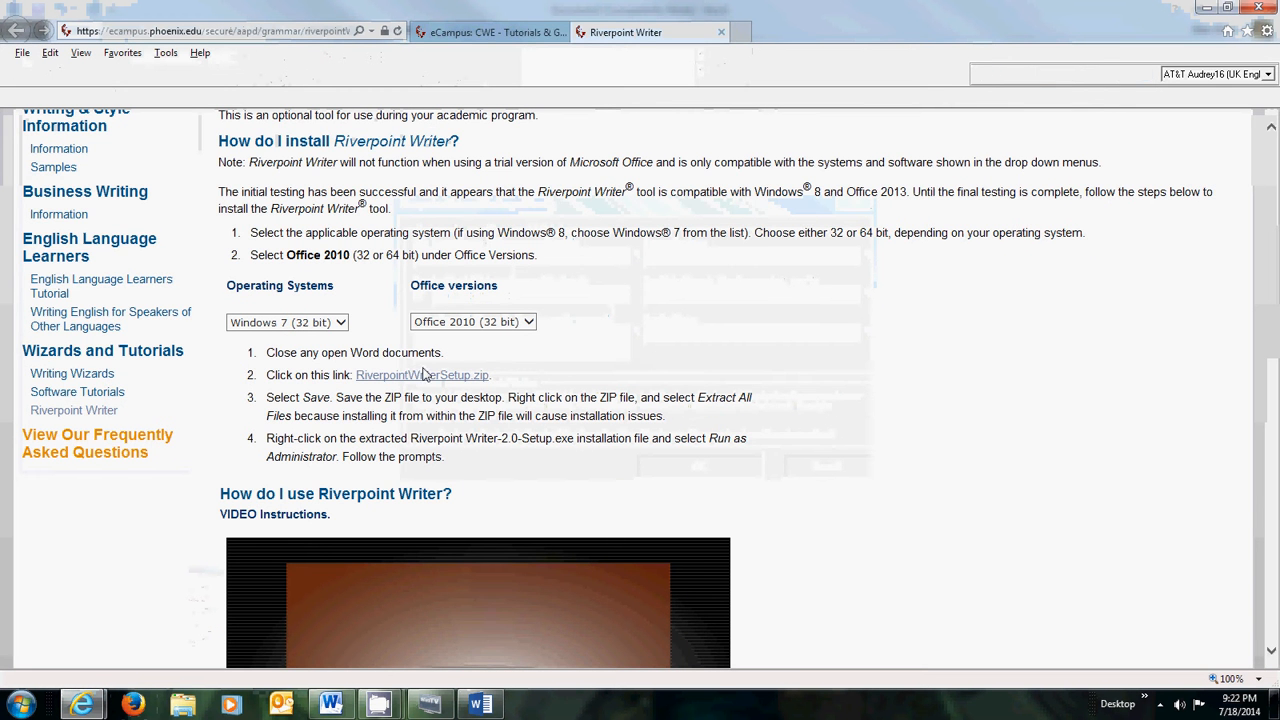
{"action": "left_click", "coordinate": [490, 32]}
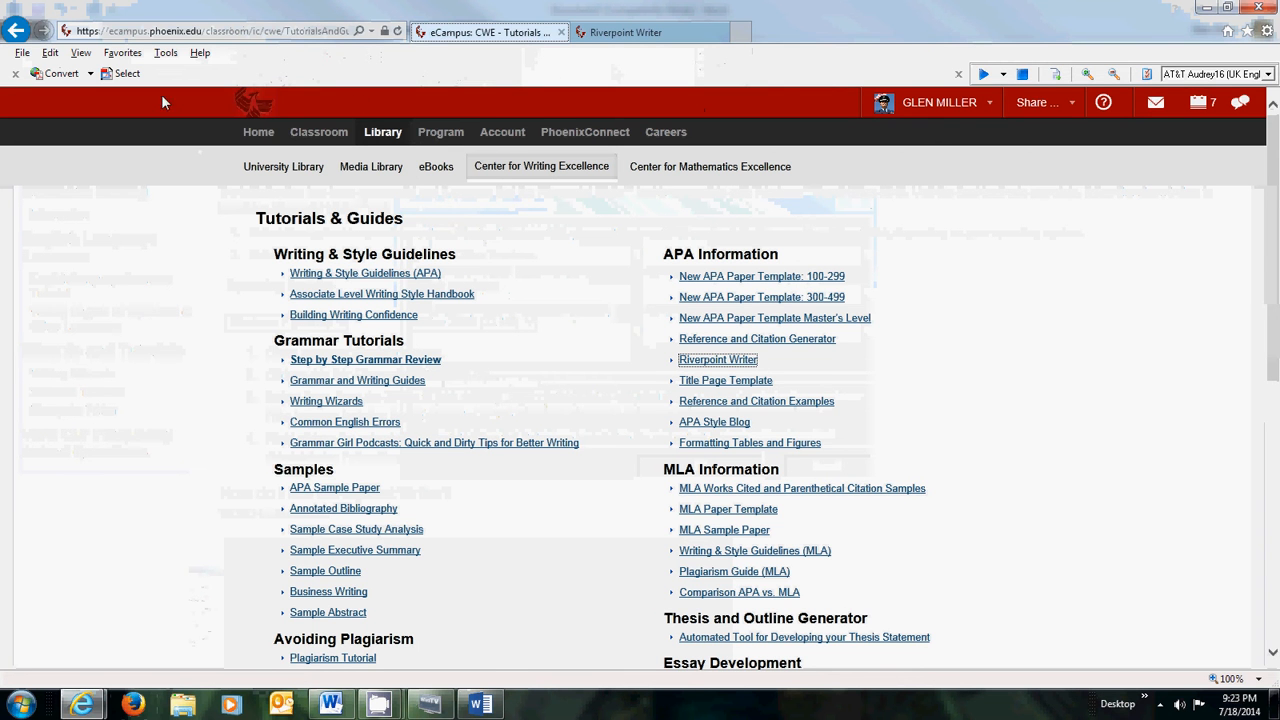
{"action": "left_click", "coordinate": [322, 134]}
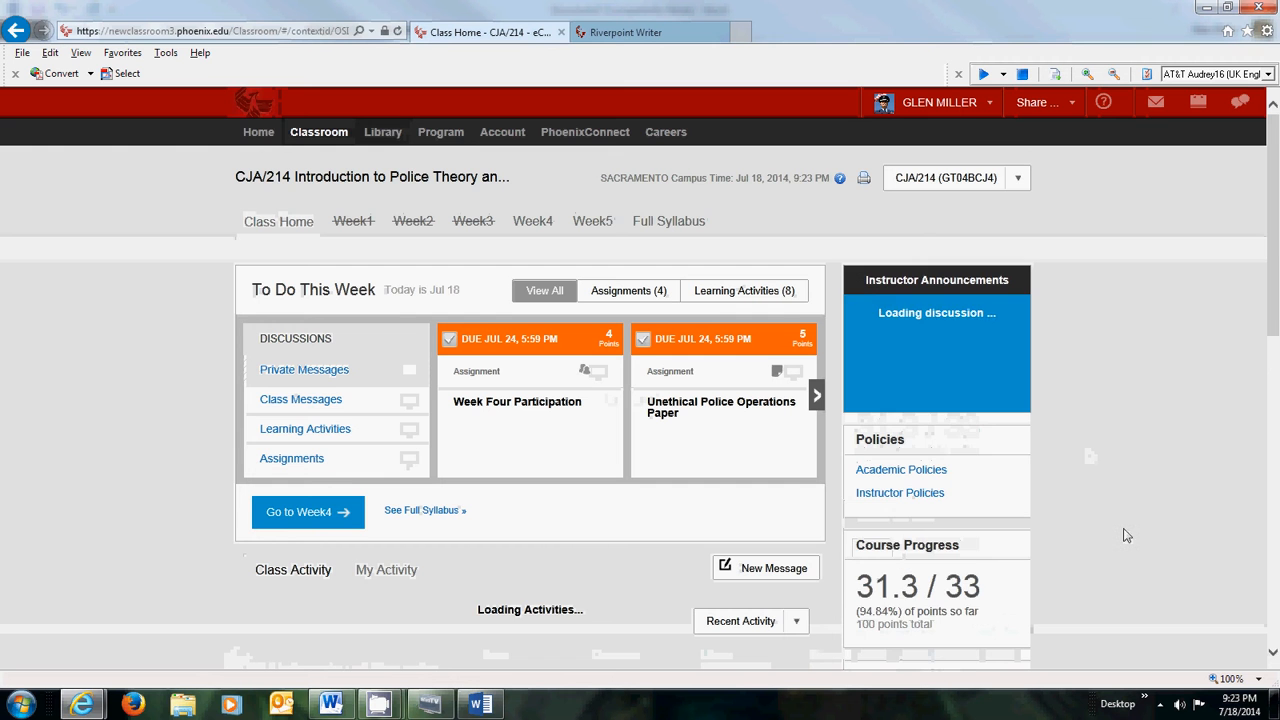
{"action": "scroll", "coordinate": [1274, 657], "scroll_direction": "down", "scroll_amount": 3}
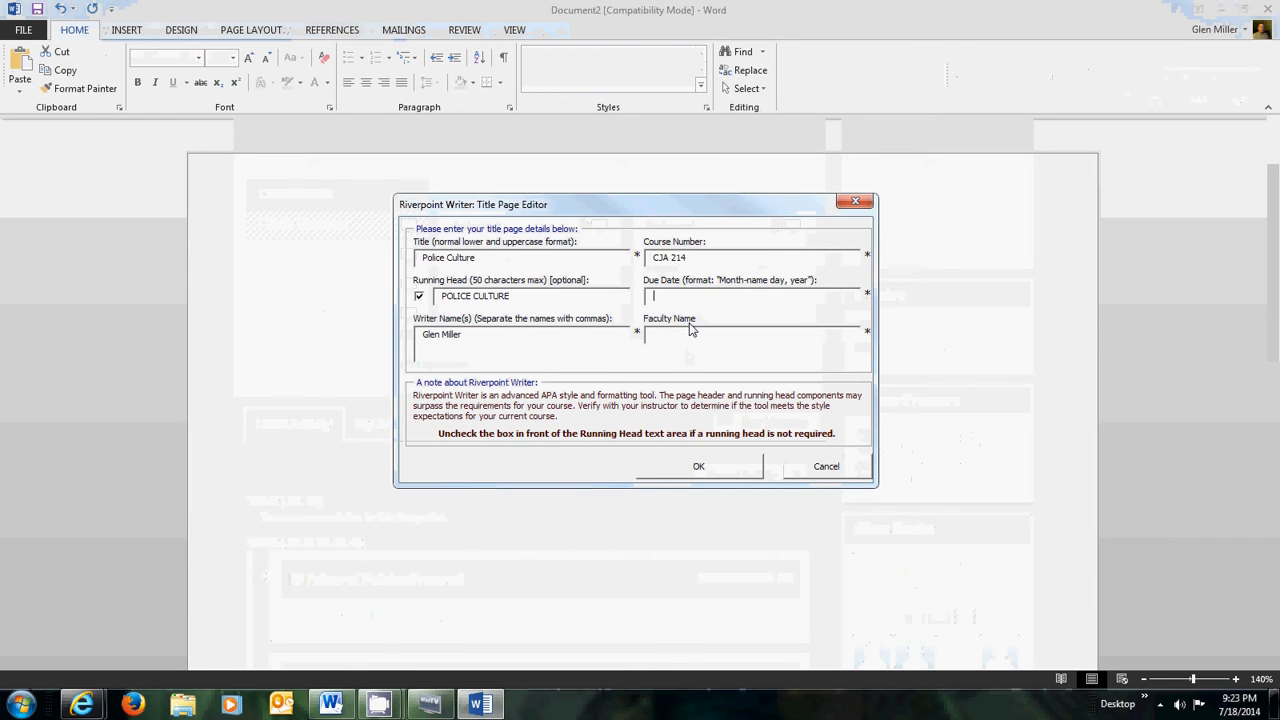
- Enter the instructor's name and due date July 18, 2014, then generate the title page
{"action": "left_click", "coordinate": [693, 336]}
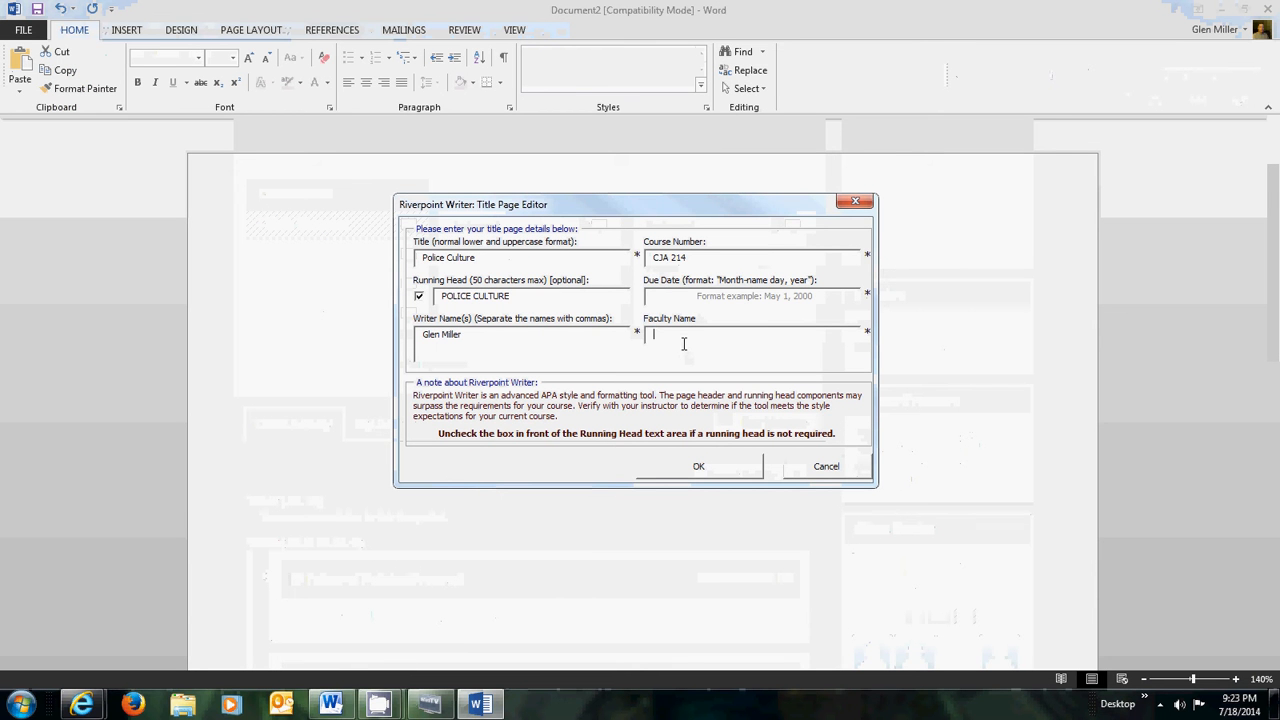
{"action": "left_click", "coordinate": [676, 296]}
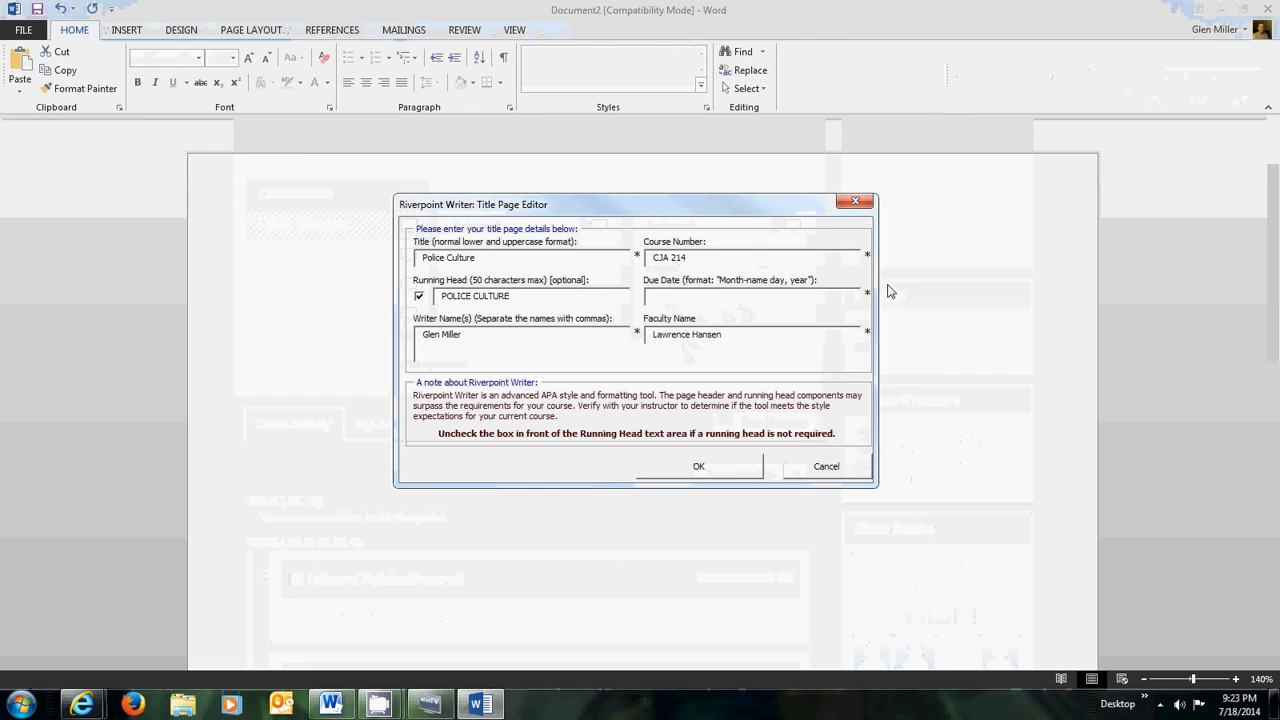
{"action": "type", "text": "July 18, 2"}
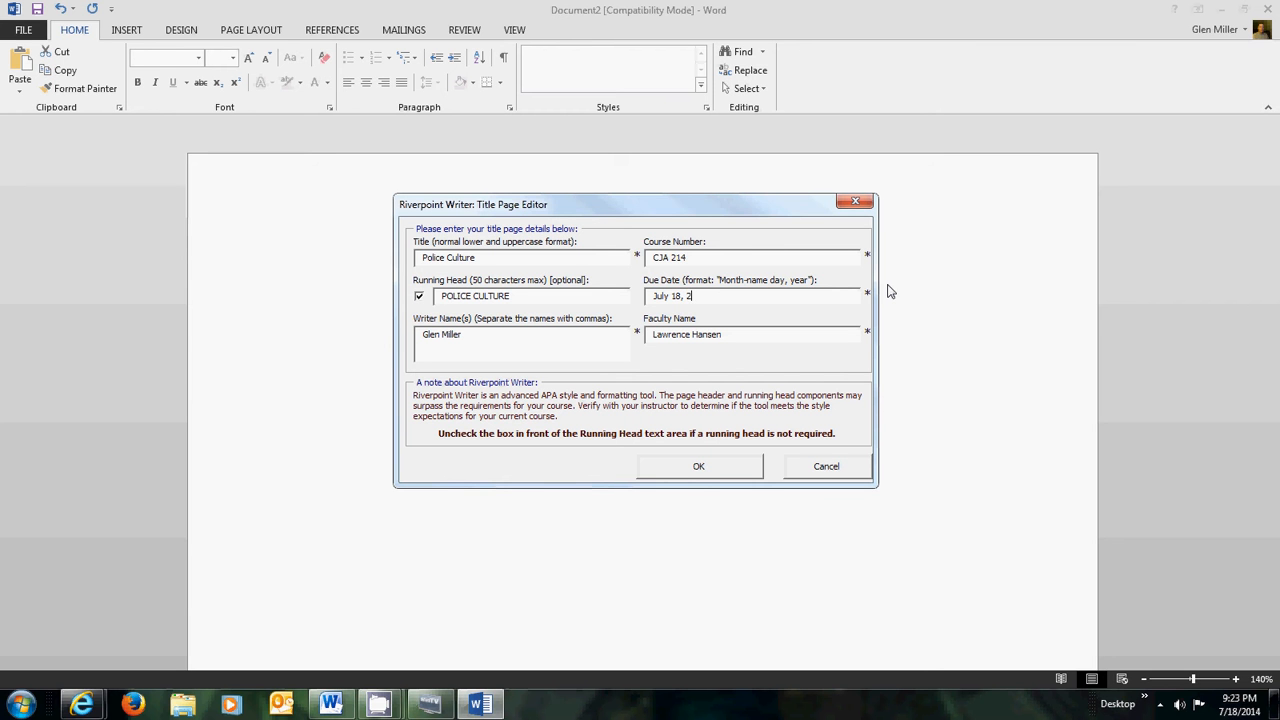
{"action": "type", "text": "014"}
{"action": "left_click", "coordinate": [713, 469]}
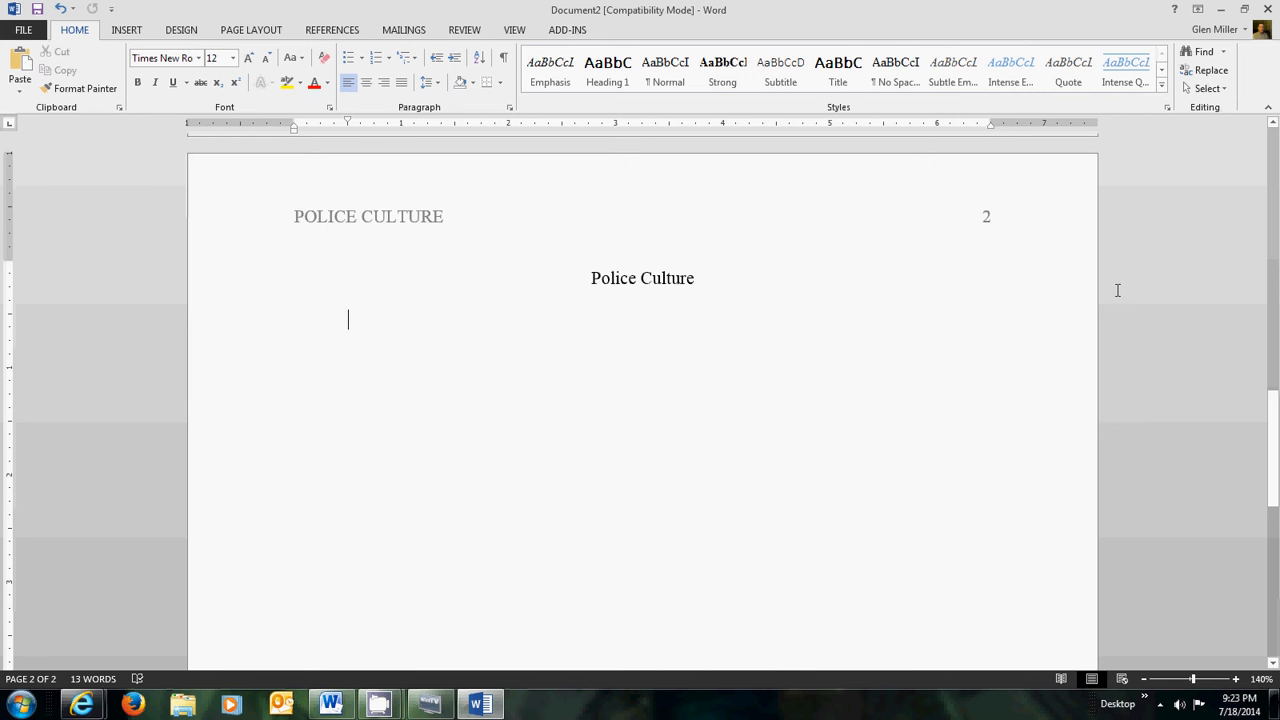
- Review page 1 and open, then close, the Riverpoint Writer menu under ADD-INS
{"action": "left_click_drag", "start_coordinate": [1271, 430], "coordinate": [1238, 224]}
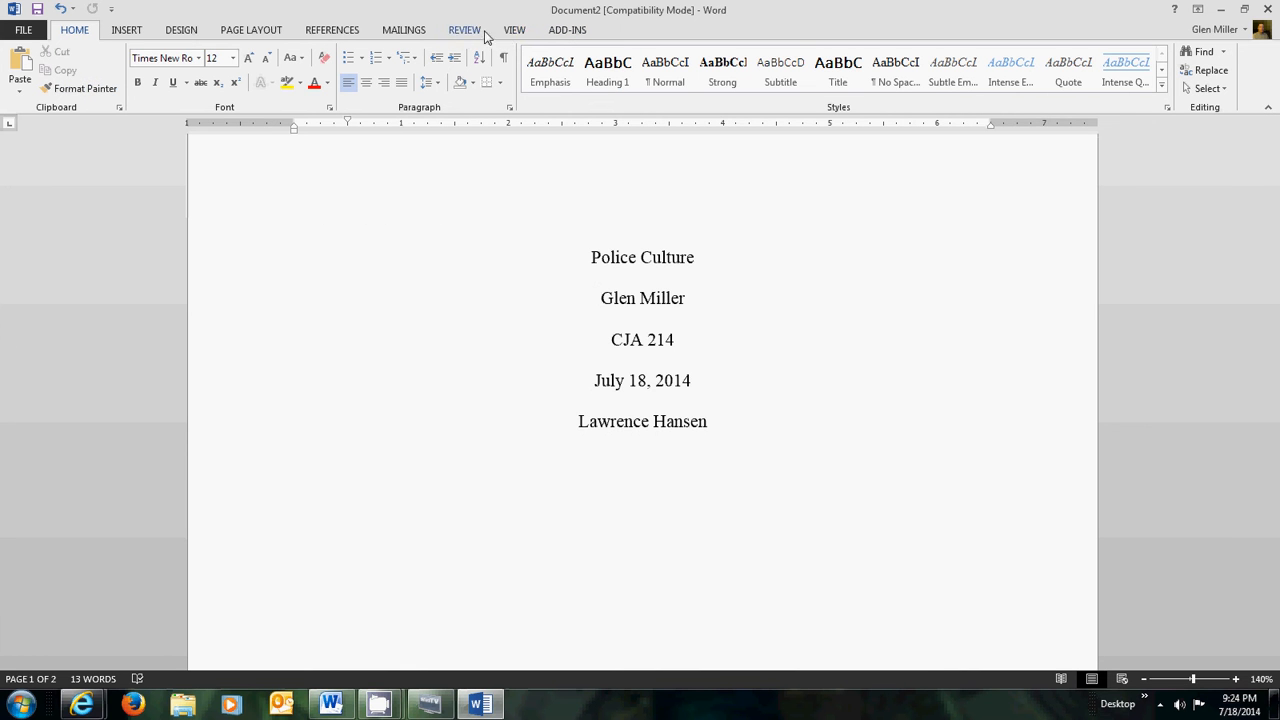
{"action": "left_click", "coordinate": [576, 34]}
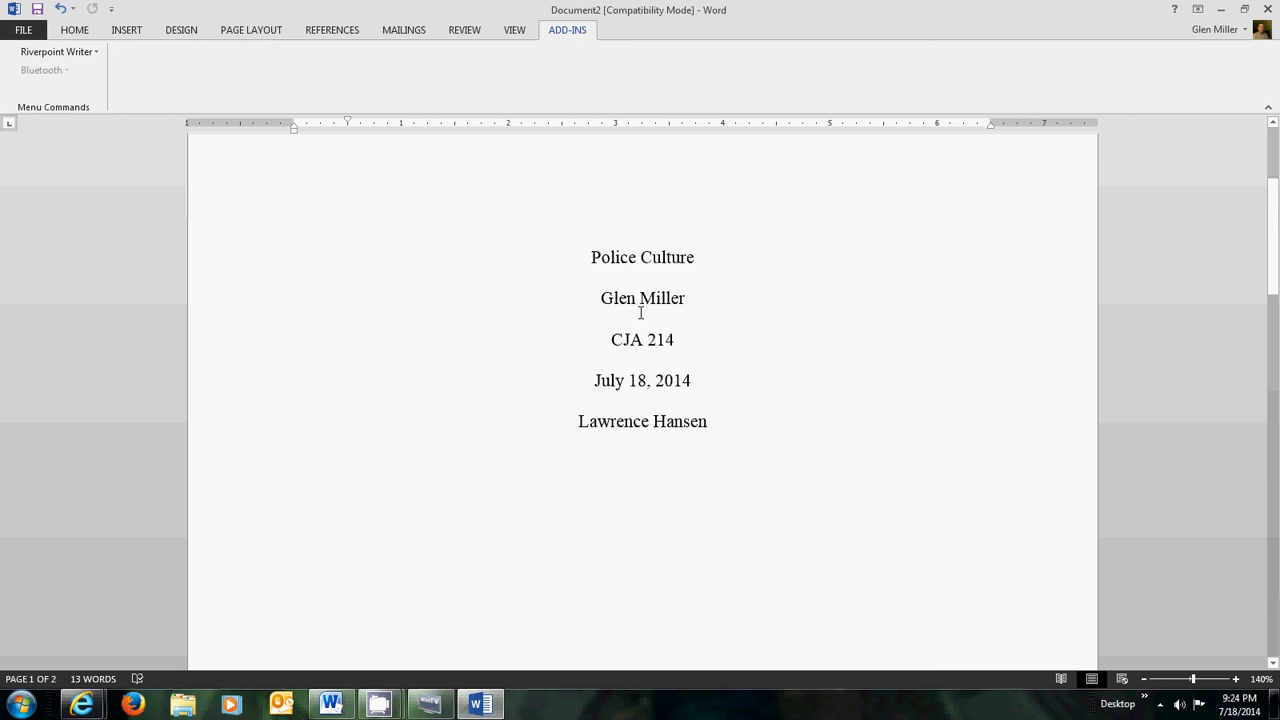
{"action": "left_click", "coordinate": [98, 52]}
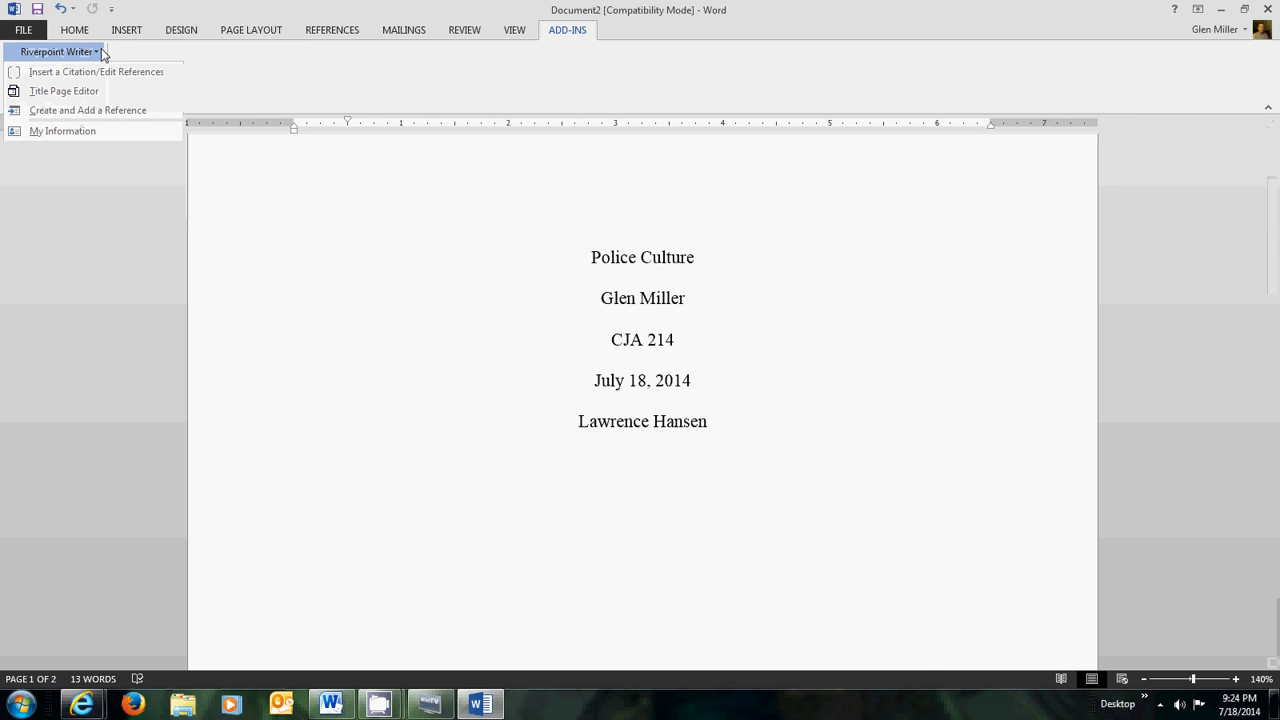
{"action": "left_click", "coordinate": [1163, 319]}
{"action": "scroll", "coordinate": [1164, 320], "scroll_direction": "down", "scroll_amount": 10}
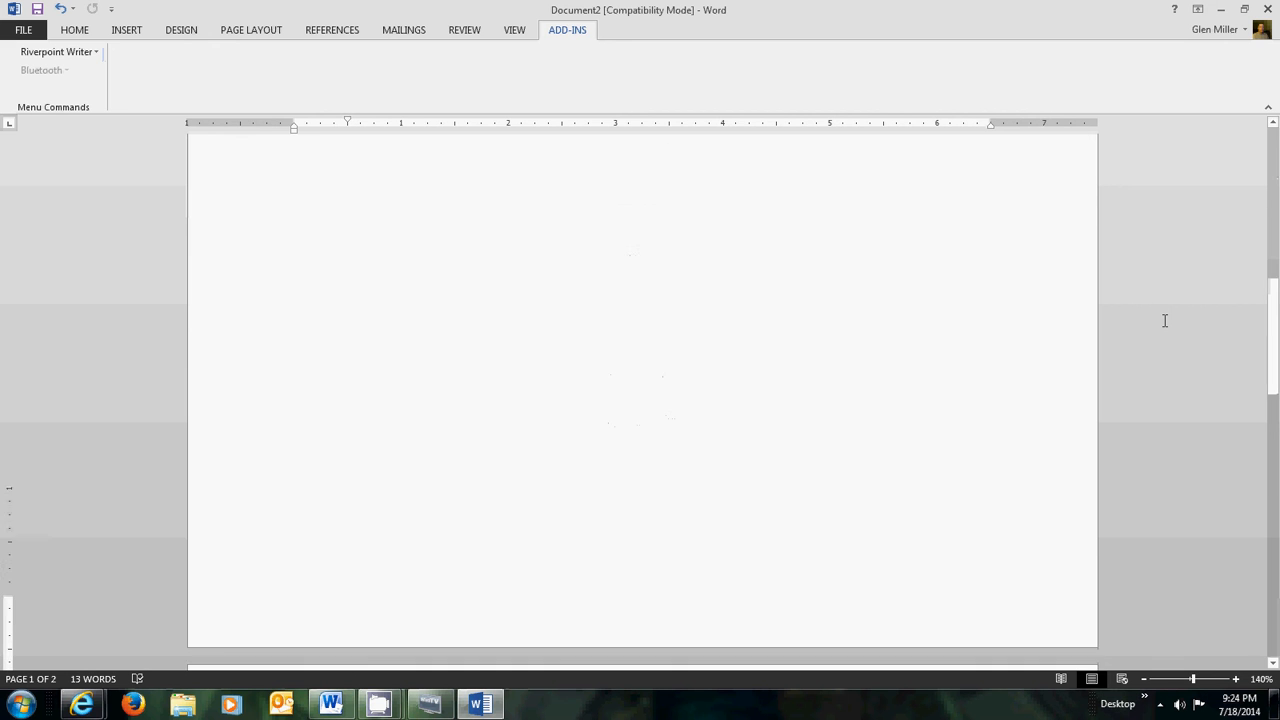
- Type placeholder text ending 'Dickens said' on the indented line below page 2's title
{"action": "scroll", "coordinate": [1164, 320], "scroll_direction": "down", "scroll_amount": 5}
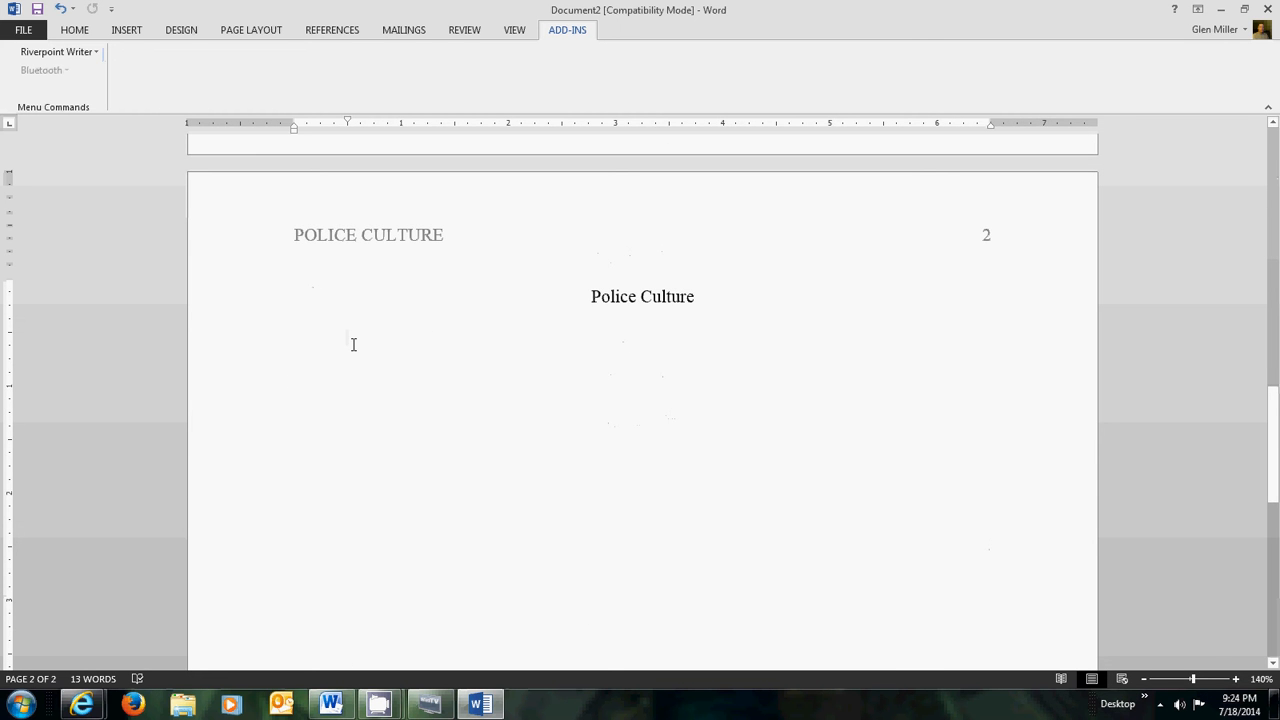
{"action": "left_click", "coordinate": [251, 383]}
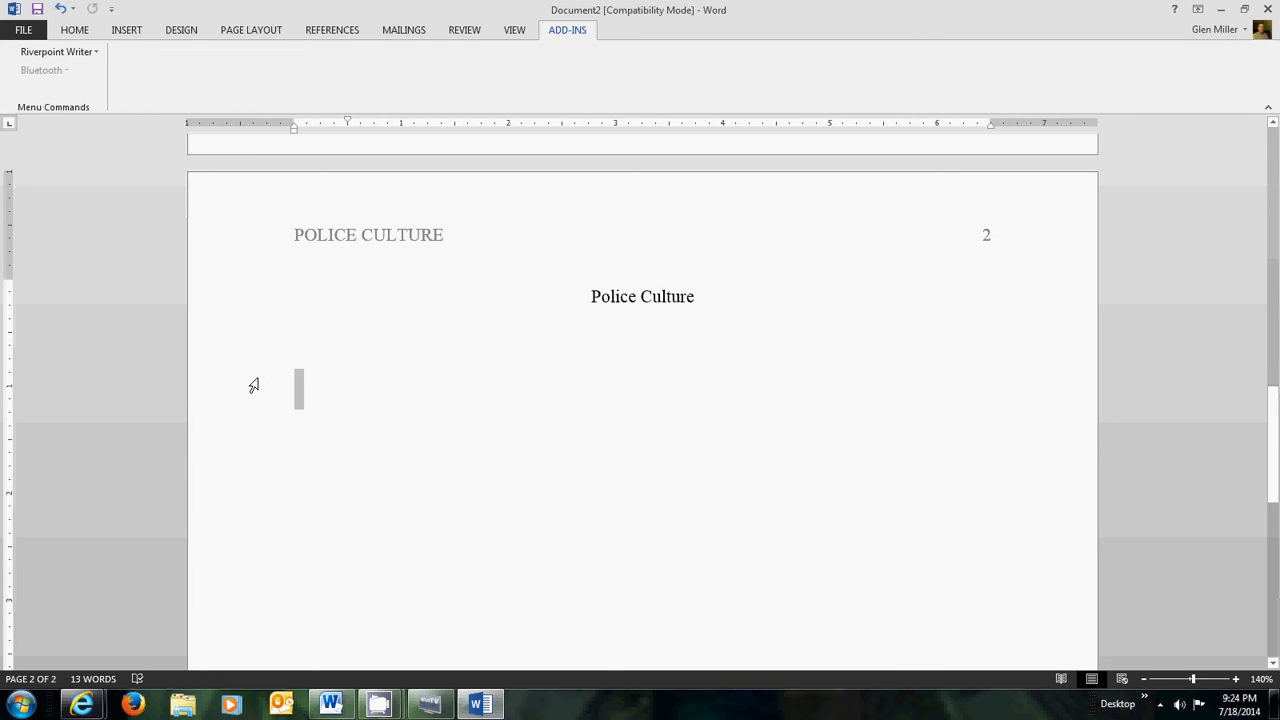
{"action": "left_click", "coordinate": [383, 303]}
{"action": "left_click", "coordinate": [306, 337]}
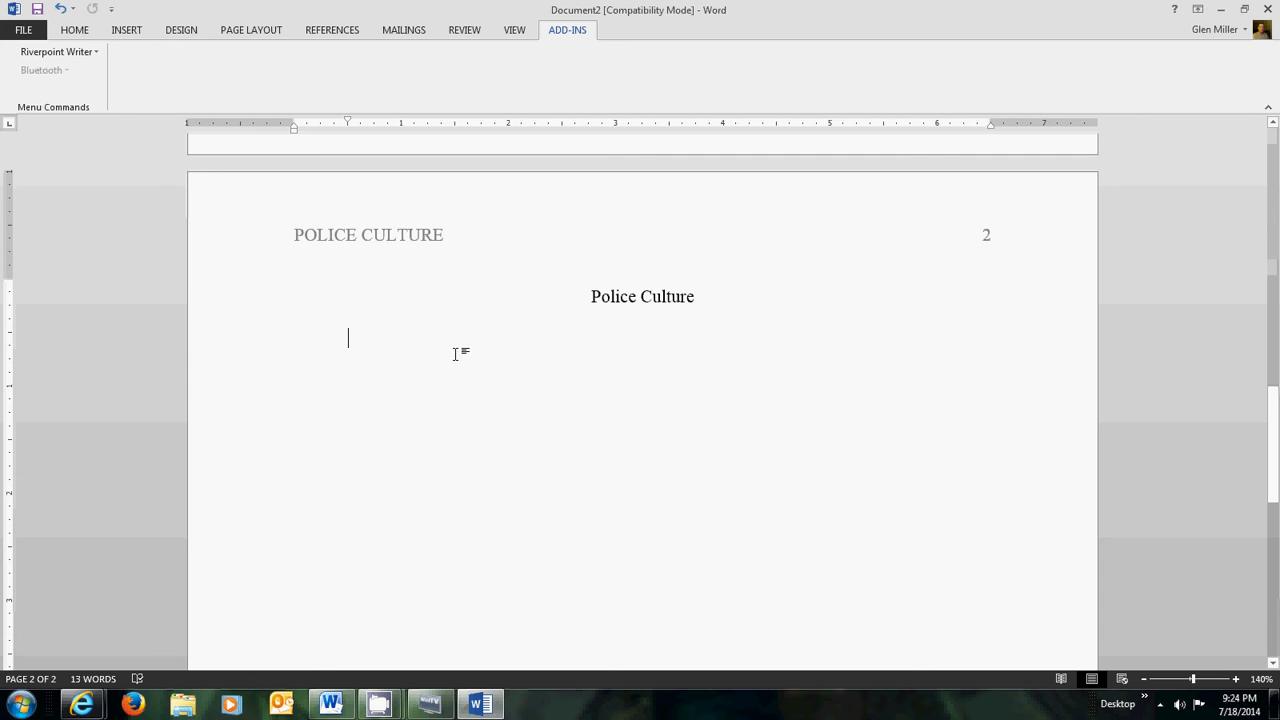
{"action": "type", "text": "afsdfasdfsdsadf "}
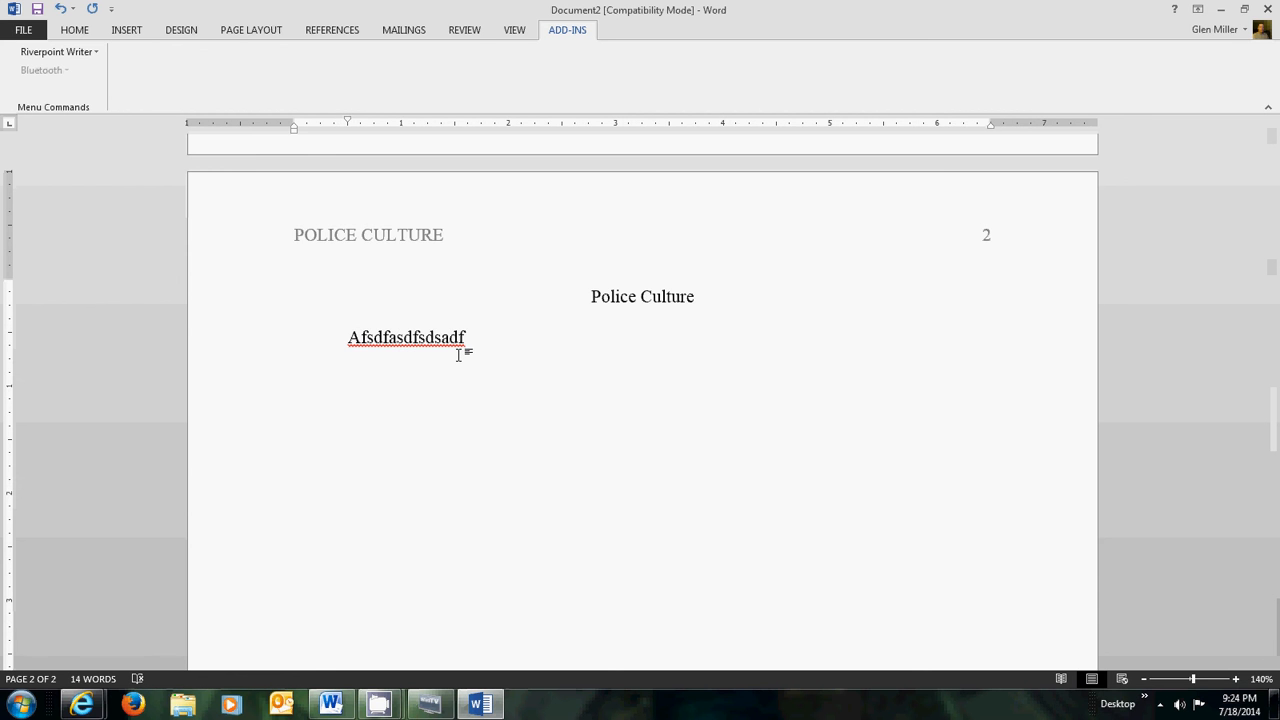
{"action": "type", "text": "Dicken"}
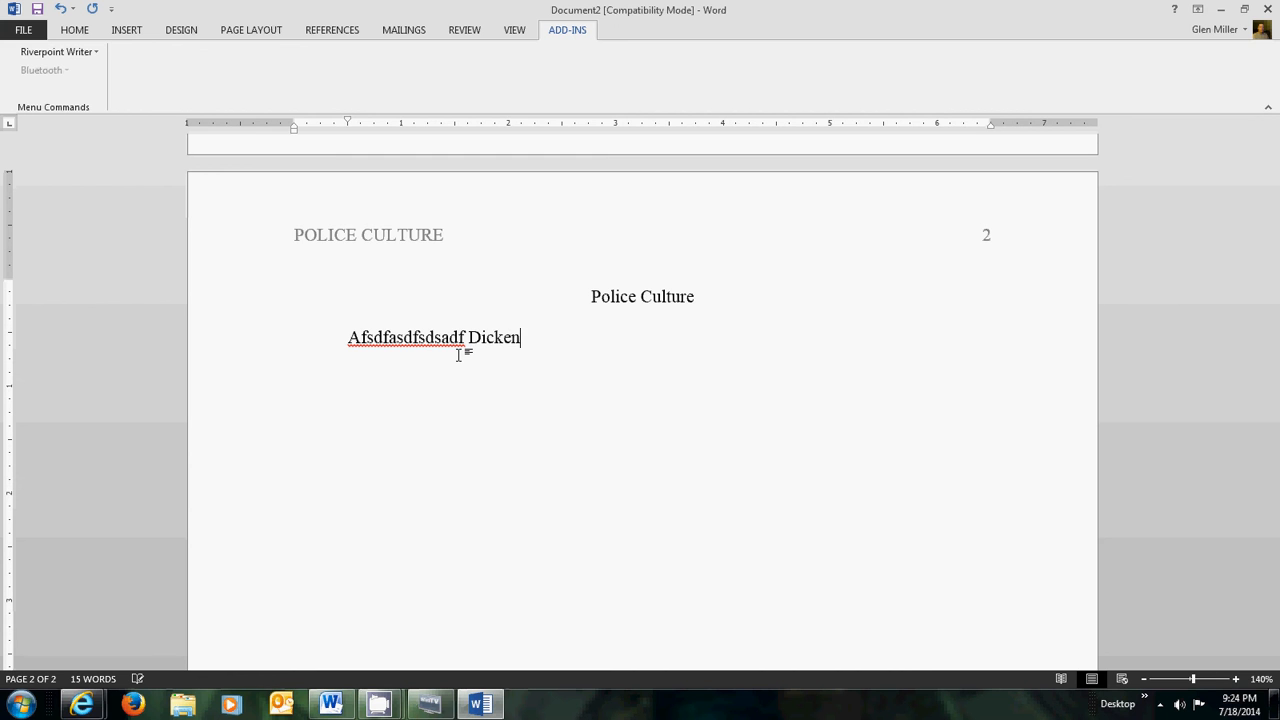
{"action": "type", "text": "s said"}
- From Riverpoint Writer's Insert a Citation/Edit References, add a new Book reference
{"action": "left_click", "coordinate": [88, 54]}
{"action": "left_click", "coordinate": [93, 71]}
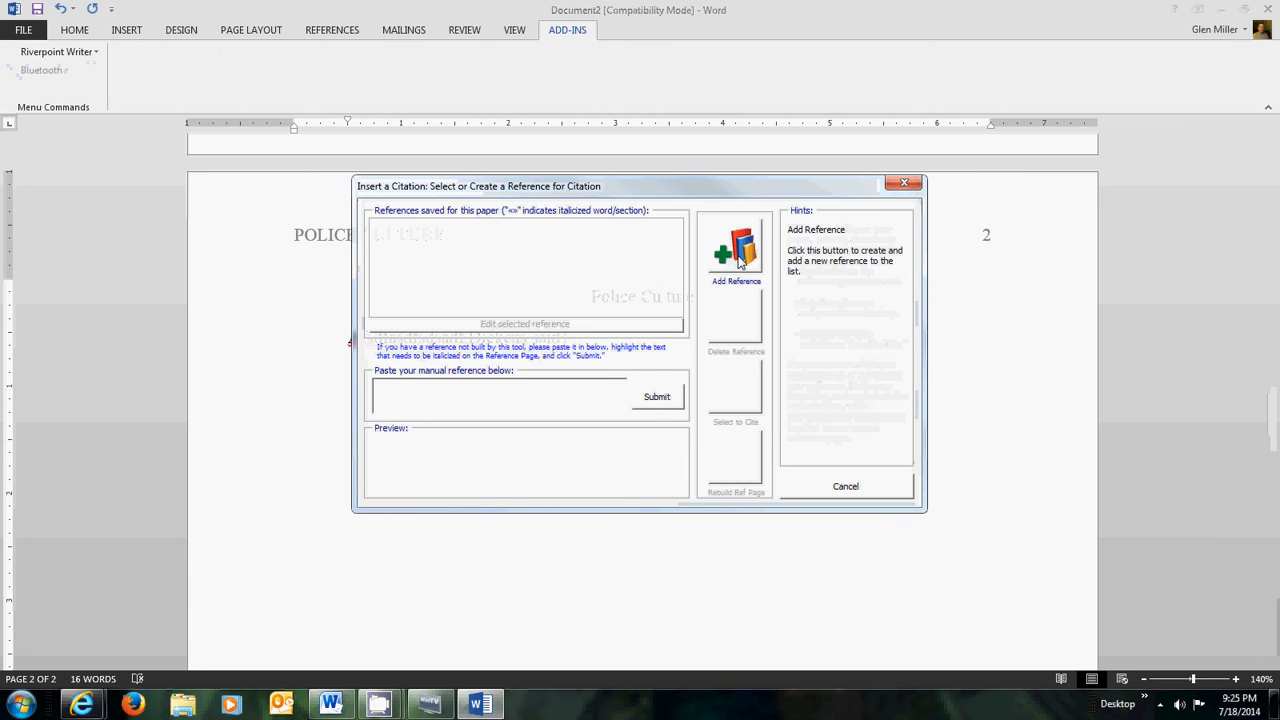
{"action": "left_click", "coordinate": [740, 262]}
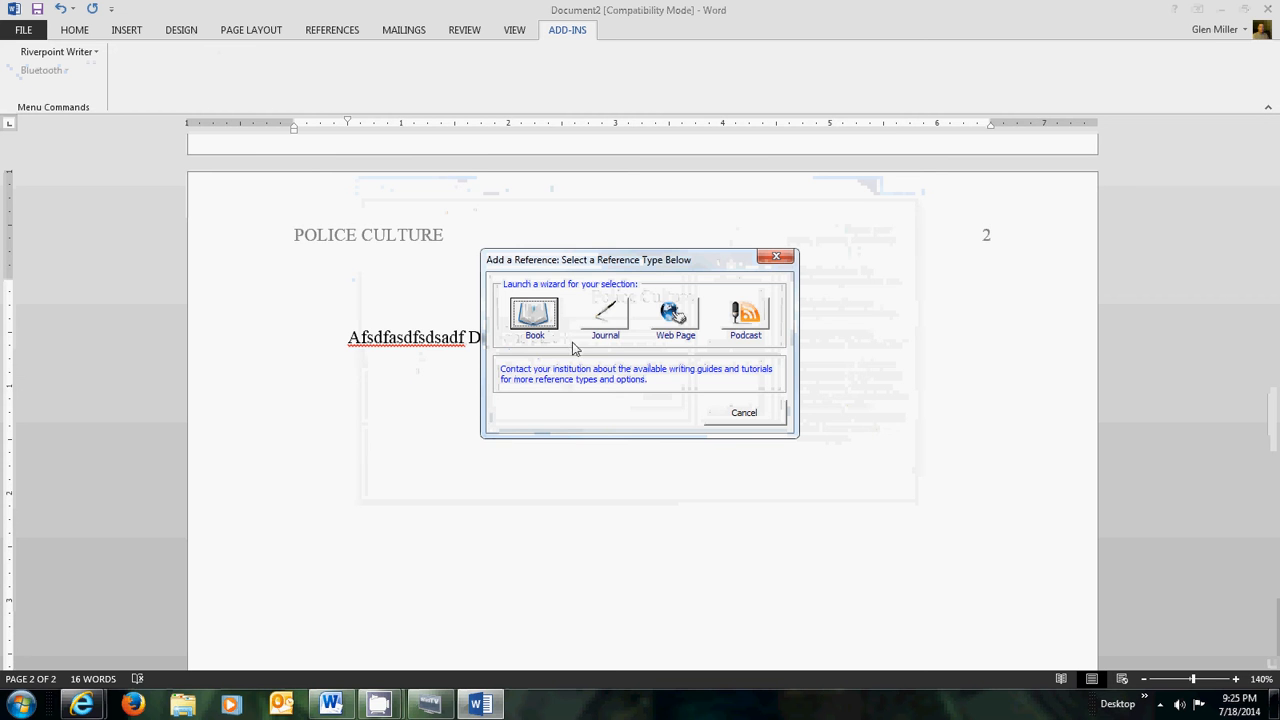
{"action": "left_click", "coordinate": [536, 316]}
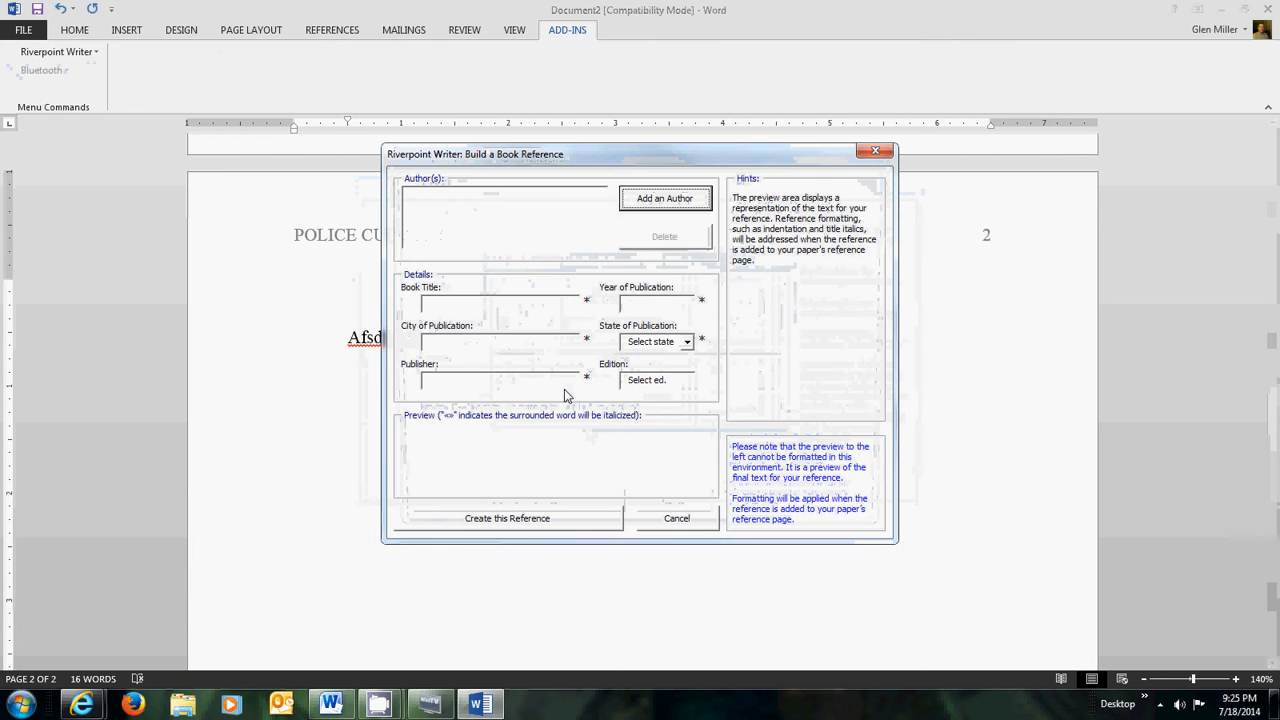
- Create the author Charles Dickens for the book reference, giving 'Dickens, C.'
{"action": "left_click", "coordinate": [470, 303]}
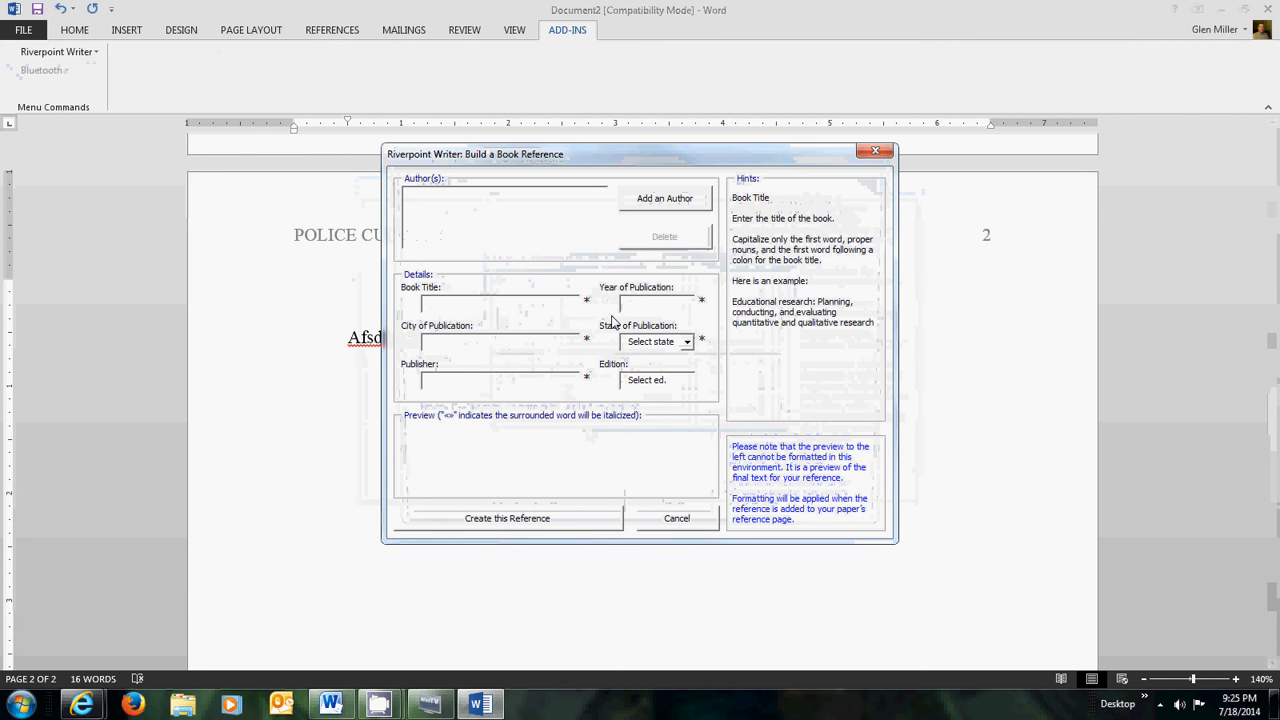
{"action": "left_click", "coordinate": [672, 207]}
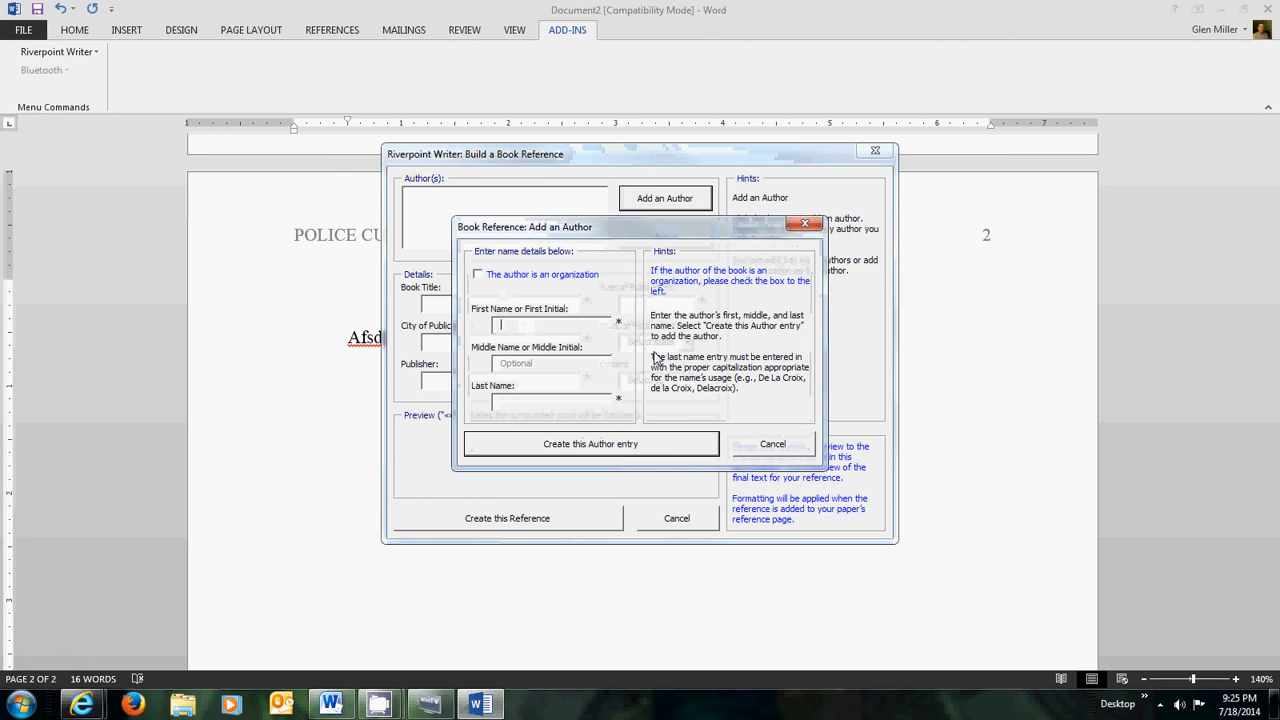
{"action": "type", "text": "Charles"}
{"action": "type", "text": "Di"}
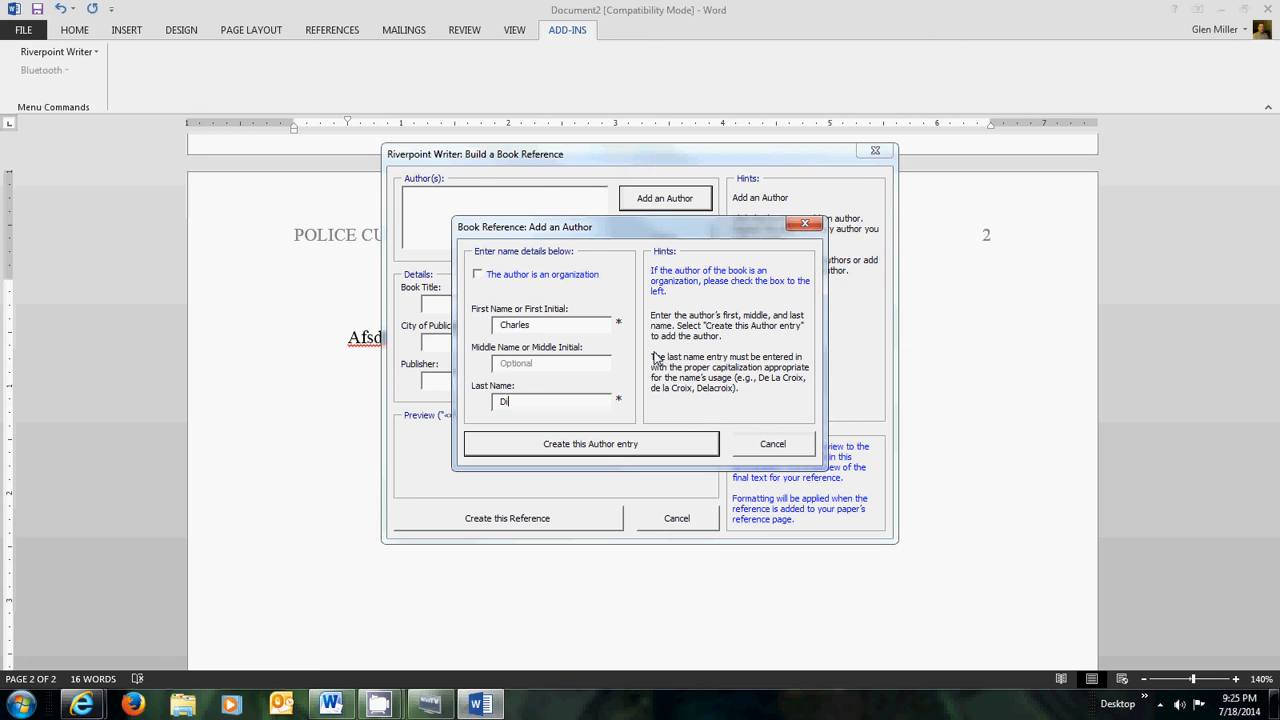
{"action": "type", "text": "ckens"}
{"action": "left_click", "coordinate": [598, 447]}
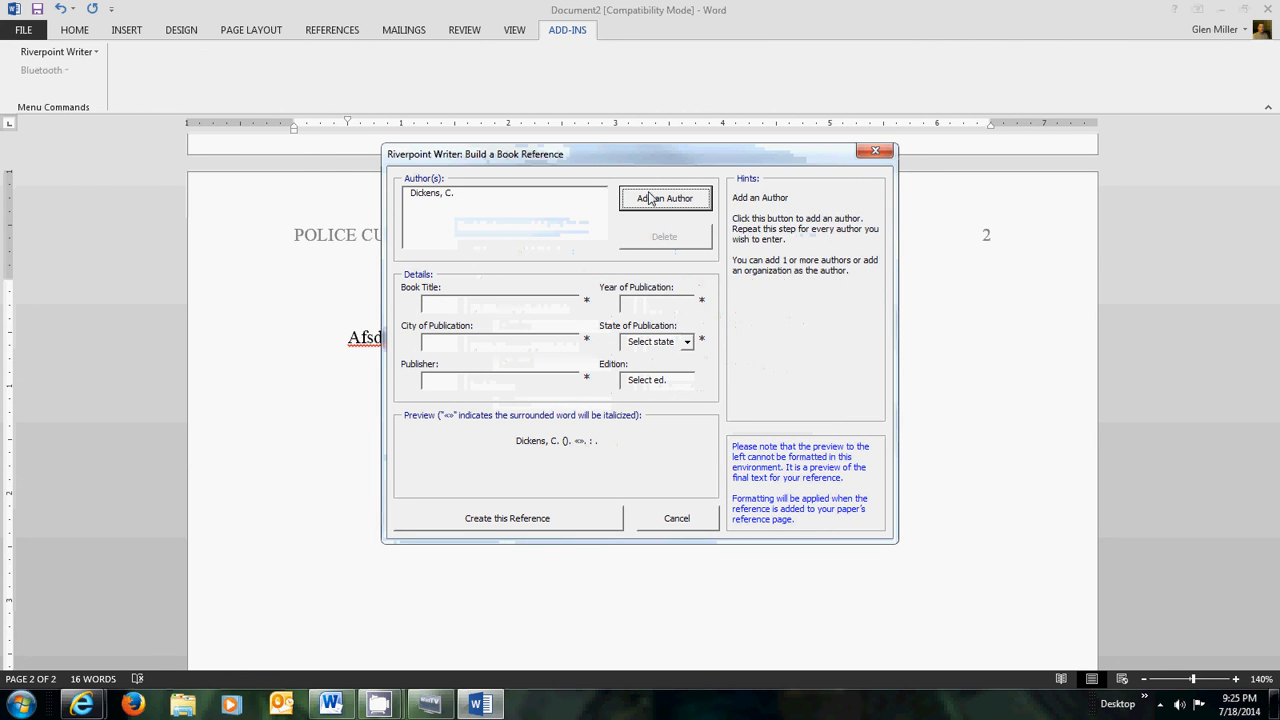
- Enter title Moby Dick, year 2012 and city San Francisco in the book reference
{"action": "left_click", "coordinate": [449, 305]}
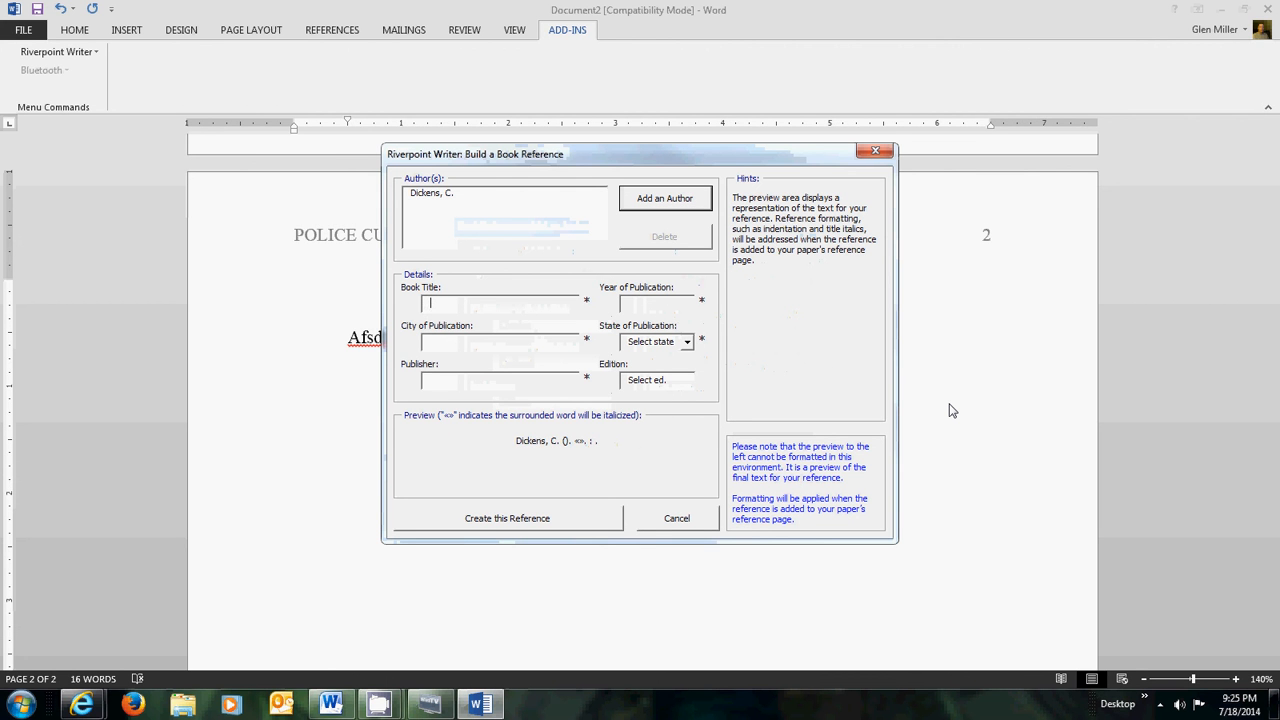
{"action": "type", "text": "Moby Dick"}
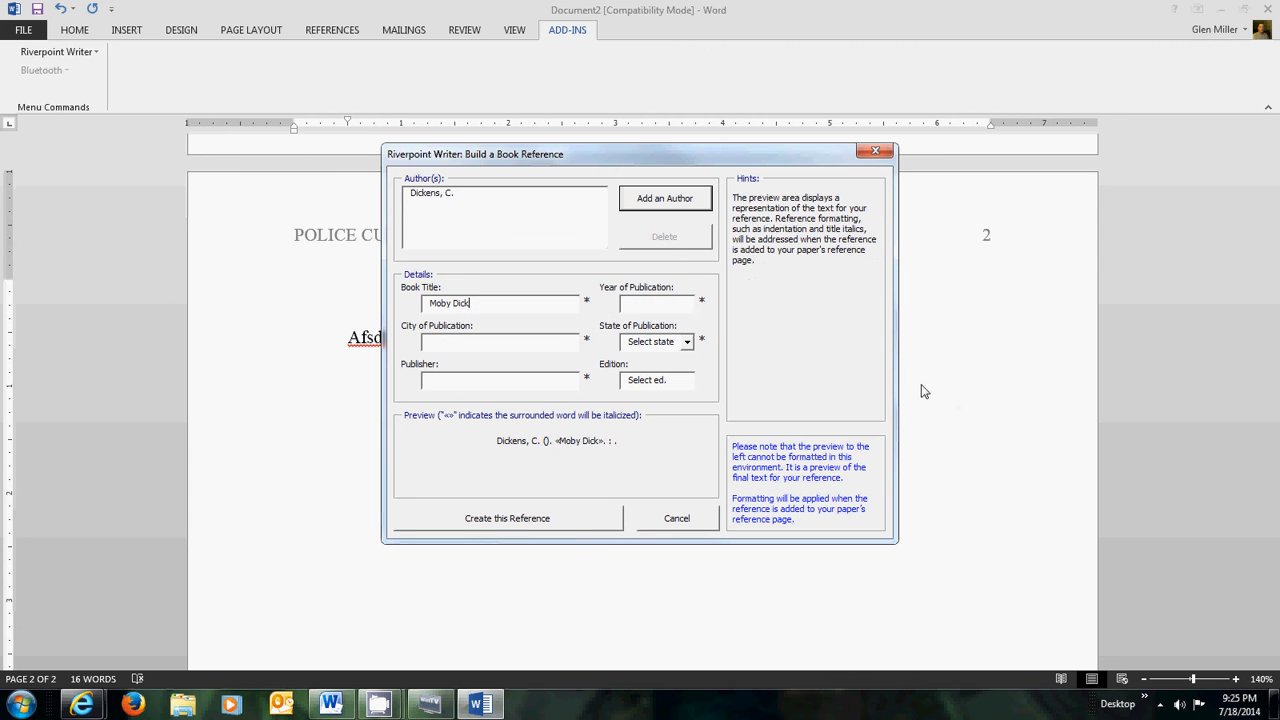
{"action": "key", "text": "Tab"}
{"action": "type", "text": "2012"}
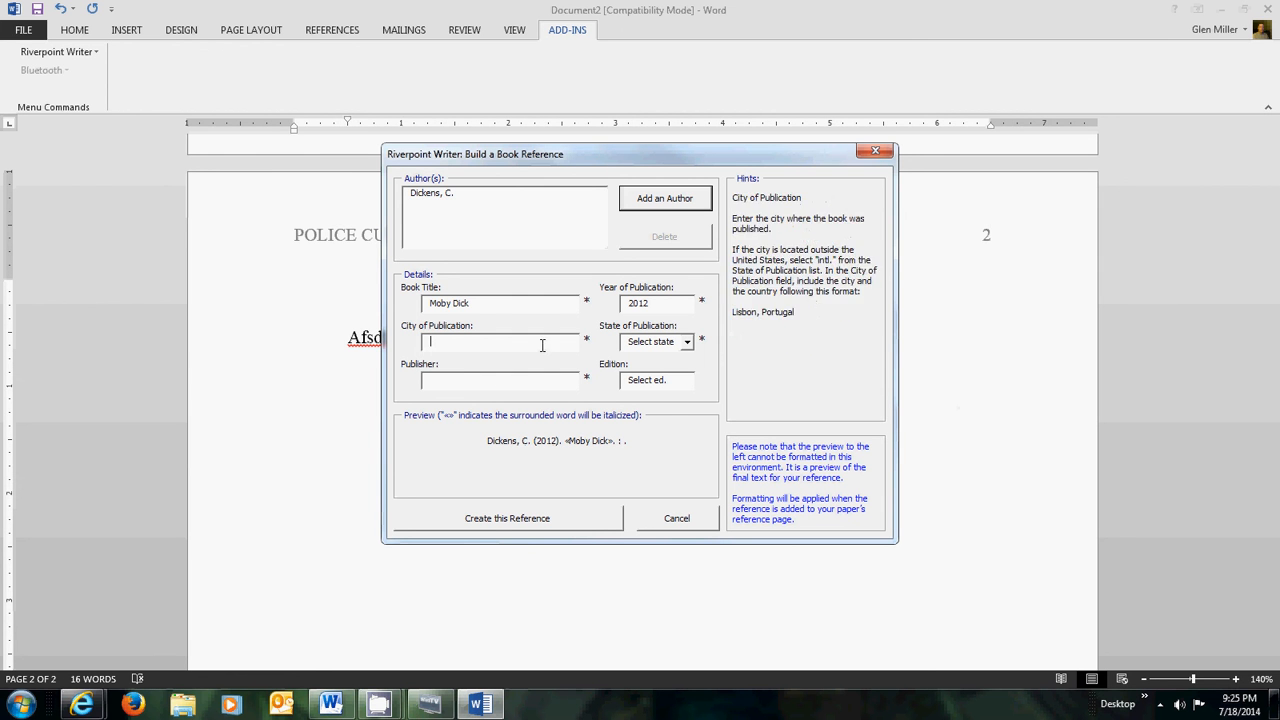
{"action": "left_click", "coordinate": [477, 345]}
{"action": "type", "text": "San Fr"}
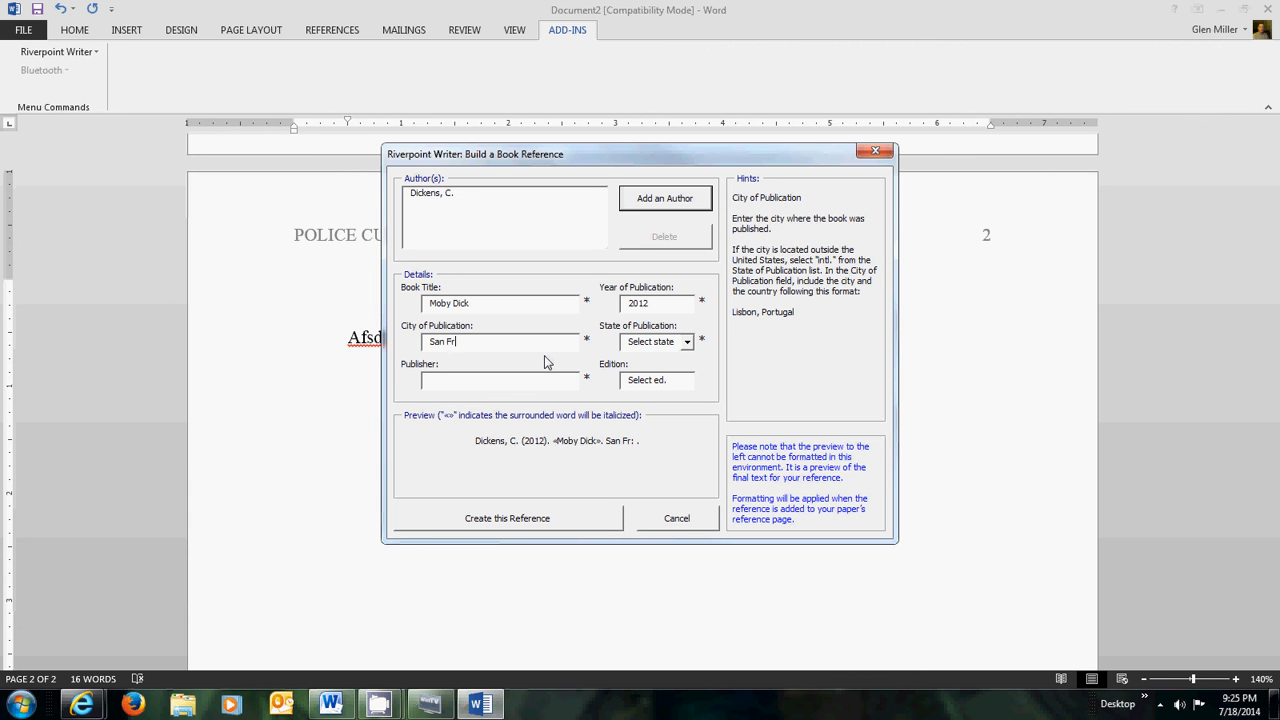
{"action": "type", "text": "ancisco"}
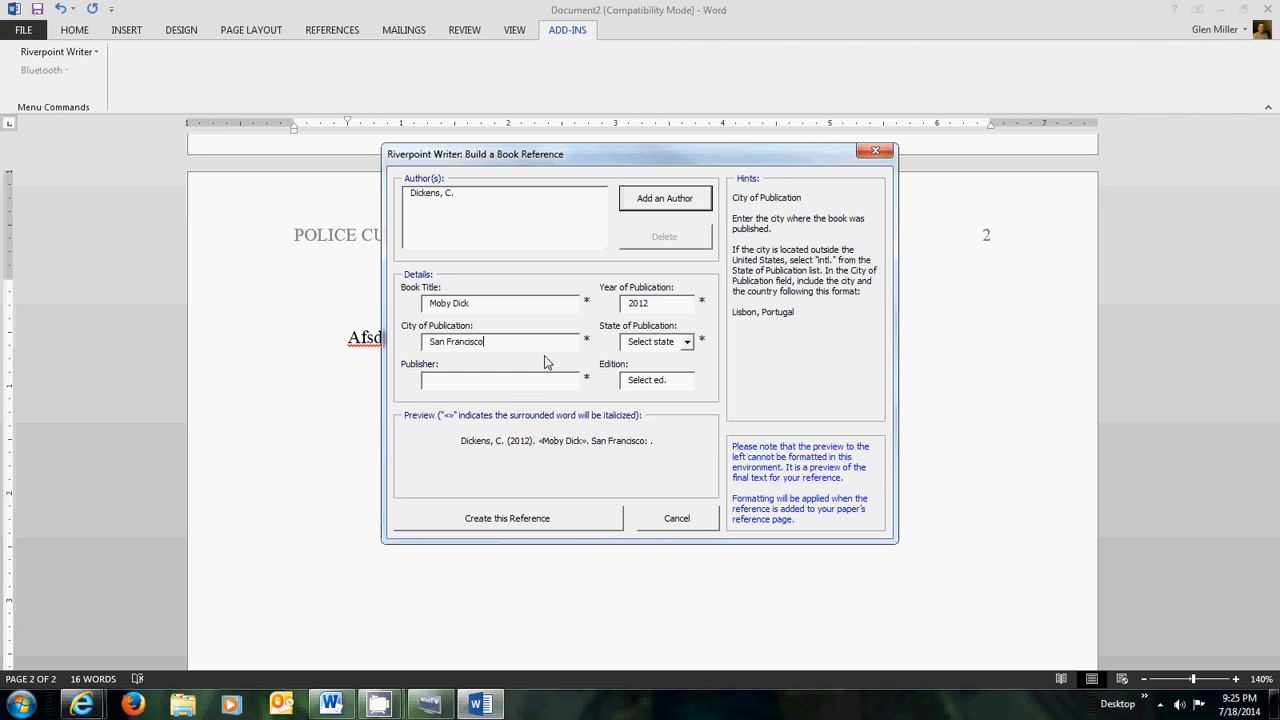
- Set the state to CA, publisher to Halley Inc and edition to 4th ed
{"action": "left_click", "coordinate": [689, 342]}
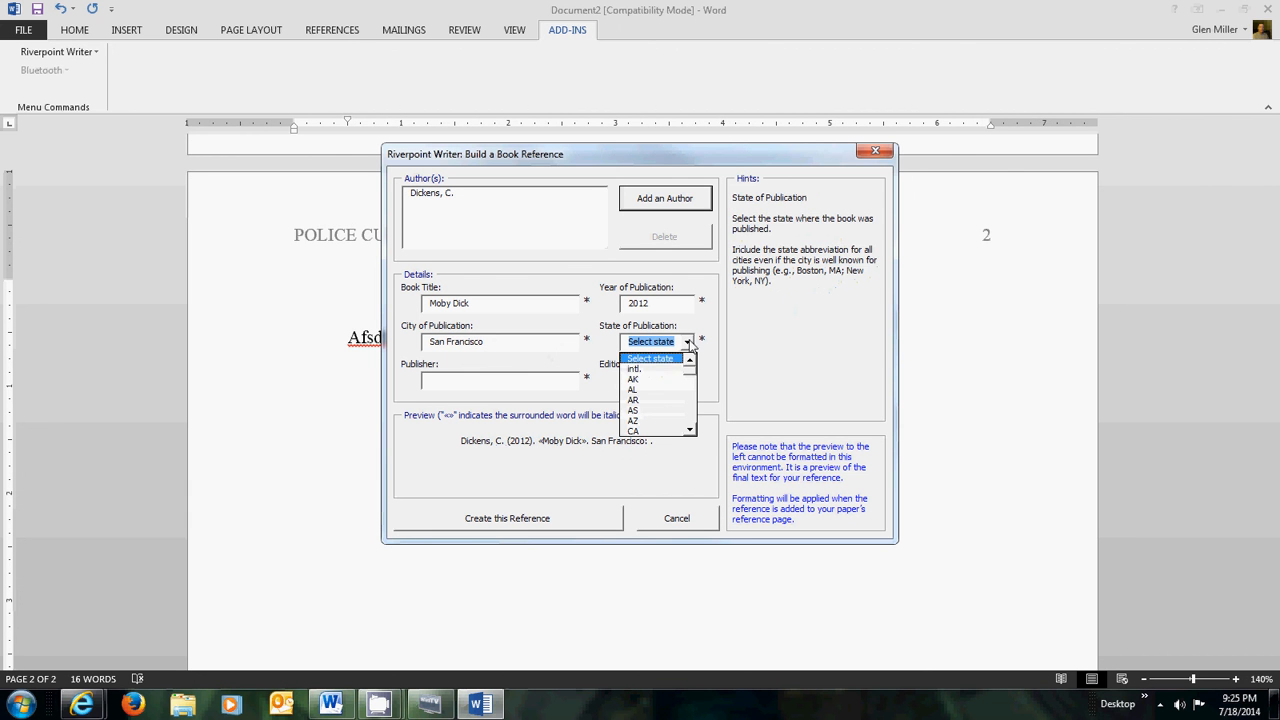
{"action": "left_click", "coordinate": [650, 434]}
{"action": "left_click", "coordinate": [546, 378]}
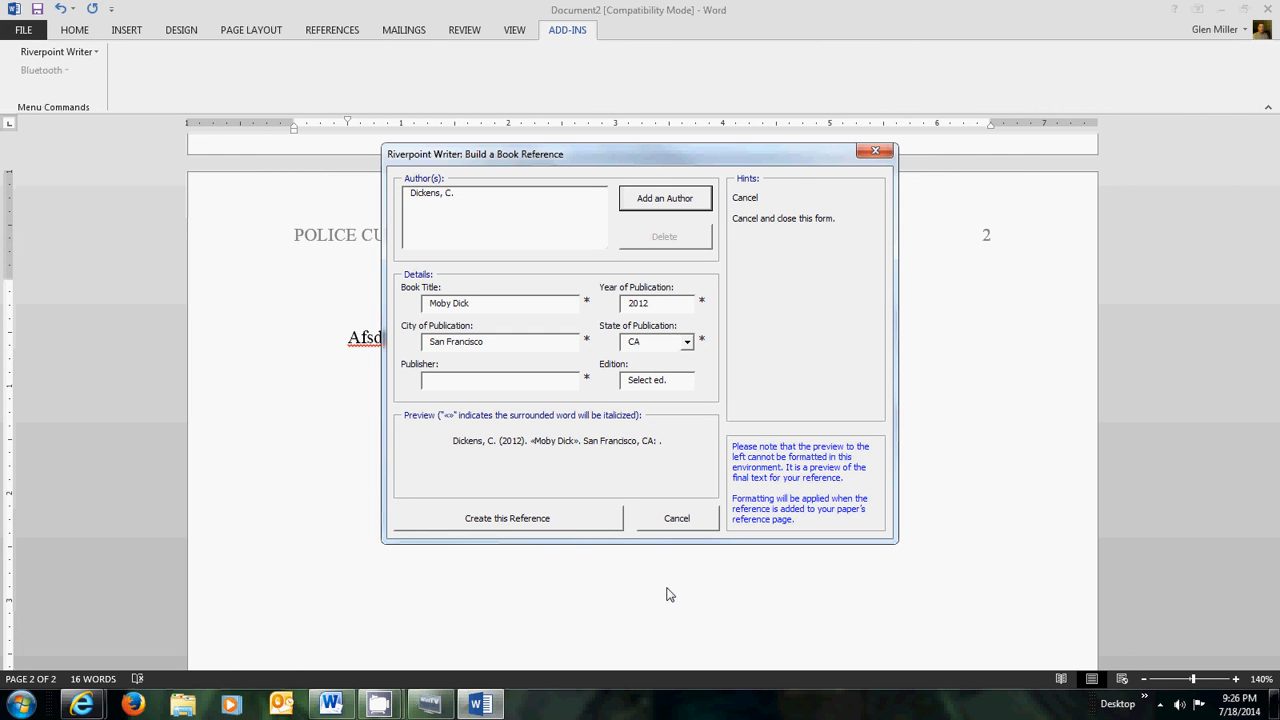
{"action": "type", "text": "H"}
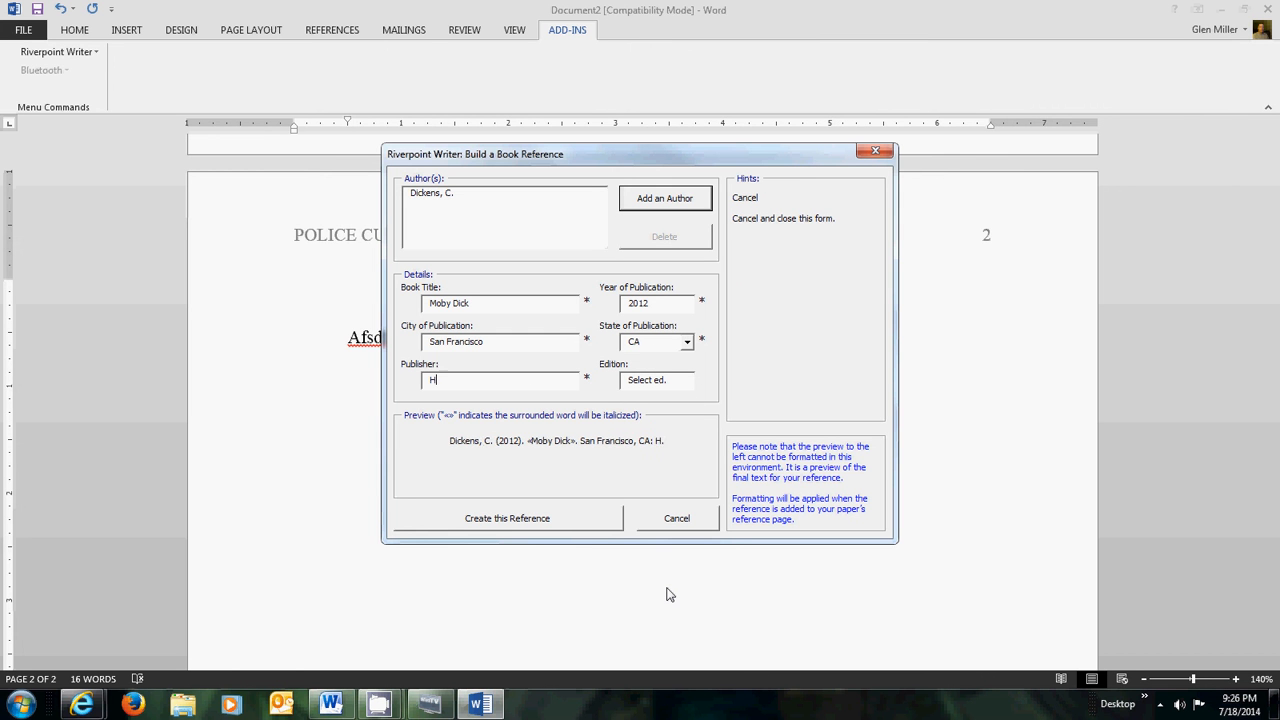
{"action": "type", "text": "alley"}
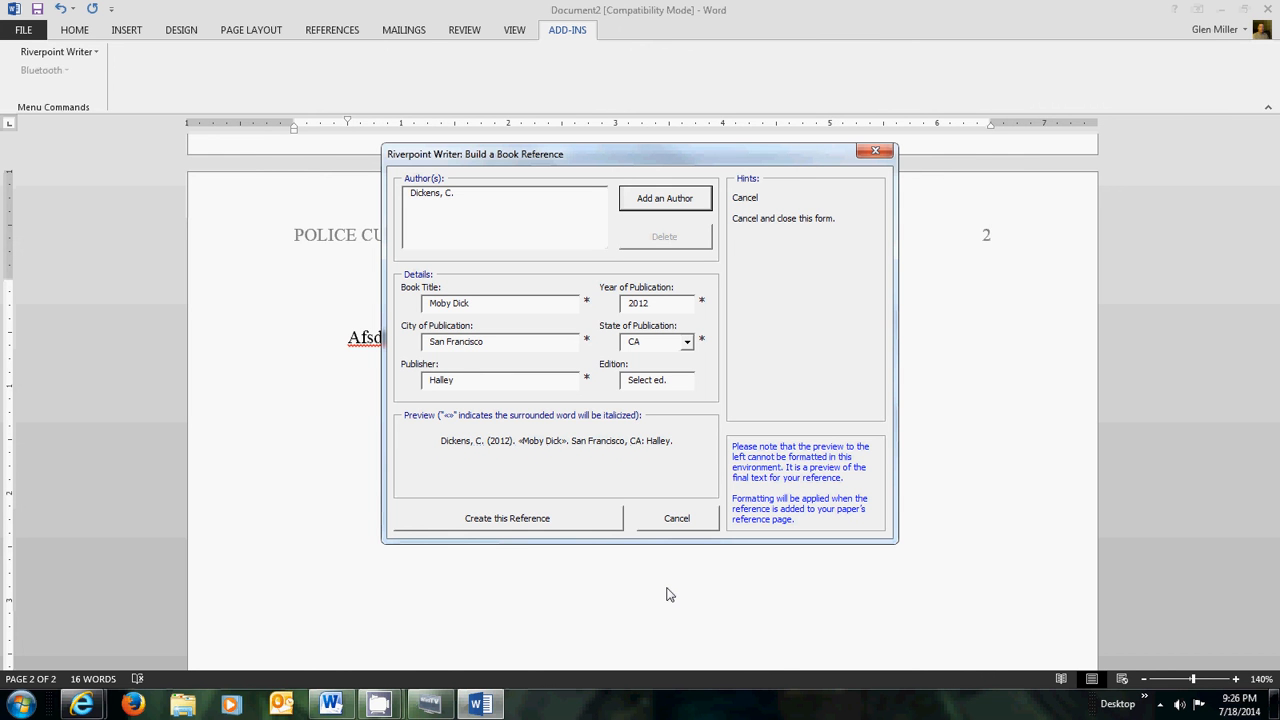
{"action": "type", "text": "Inc"}
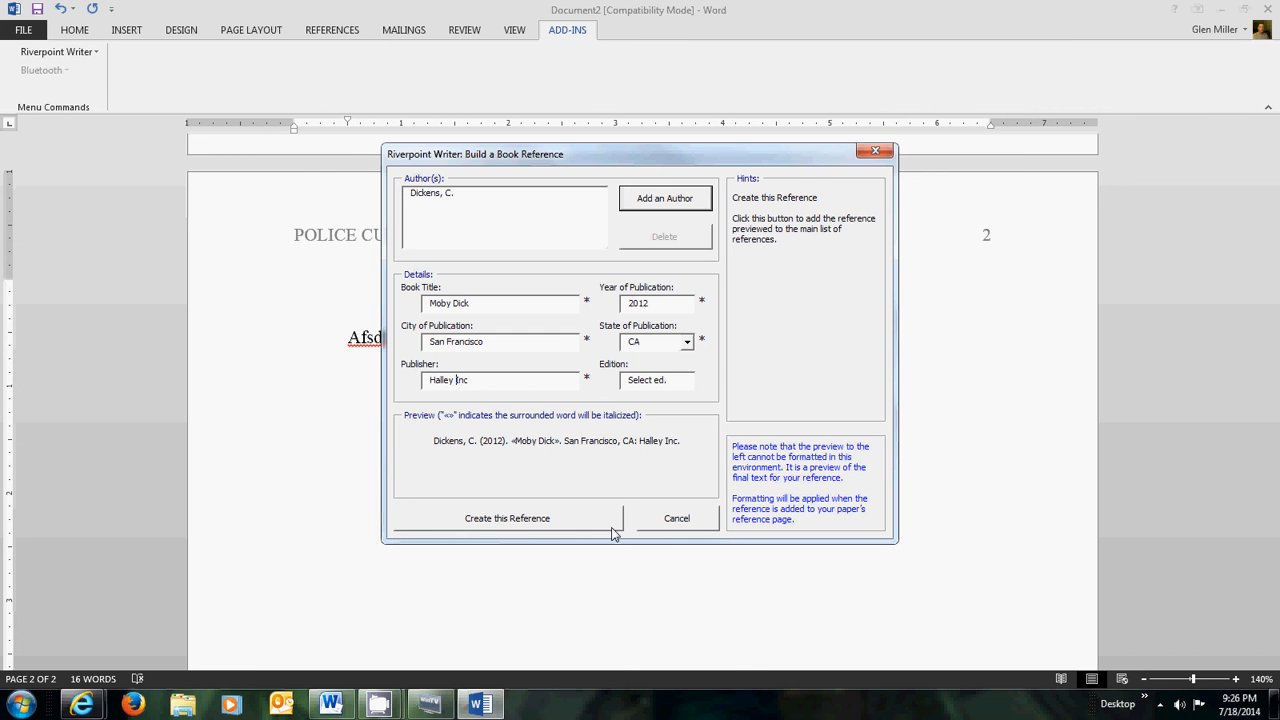
{"action": "left_click", "coordinate": [687, 380]}
{"action": "left_click", "coordinate": [645, 446]}
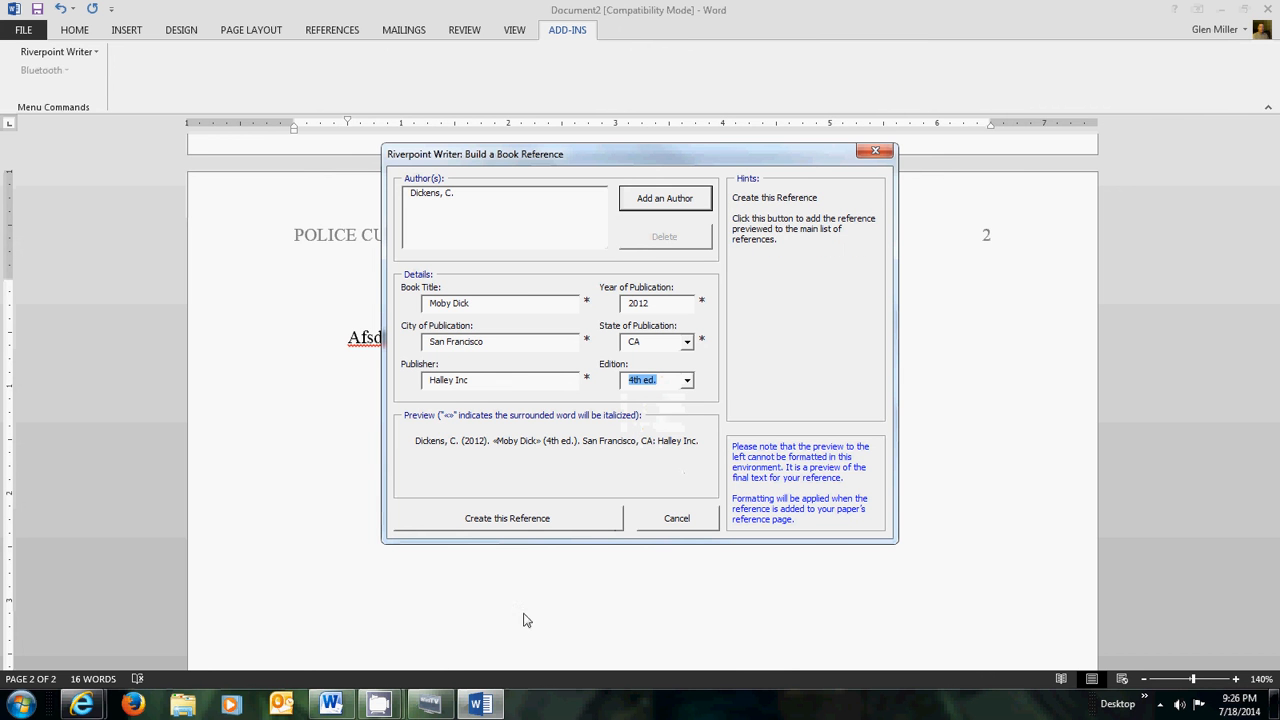
- Create the Moby Dick reference, close the citation dialog, and place the cursor after 'Dickens said'
{"action": "left_click", "coordinate": [585, 522]}
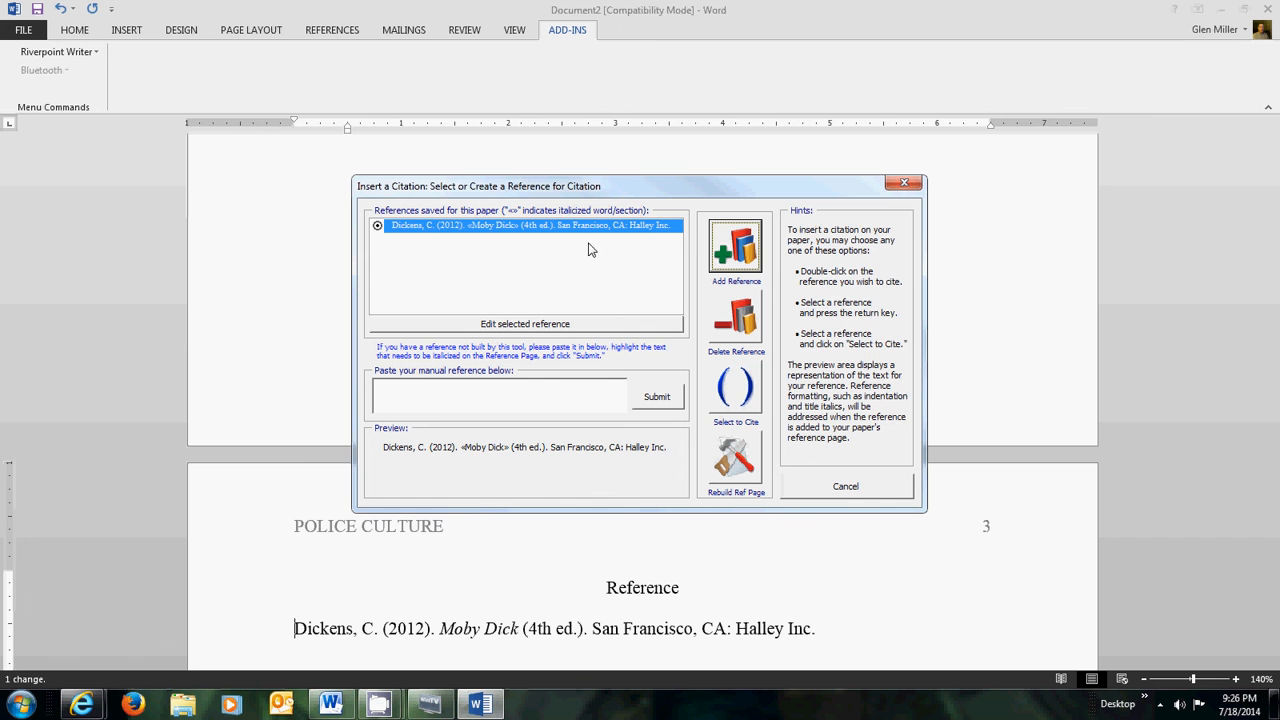
{"action": "left_click", "coordinate": [846, 487]}
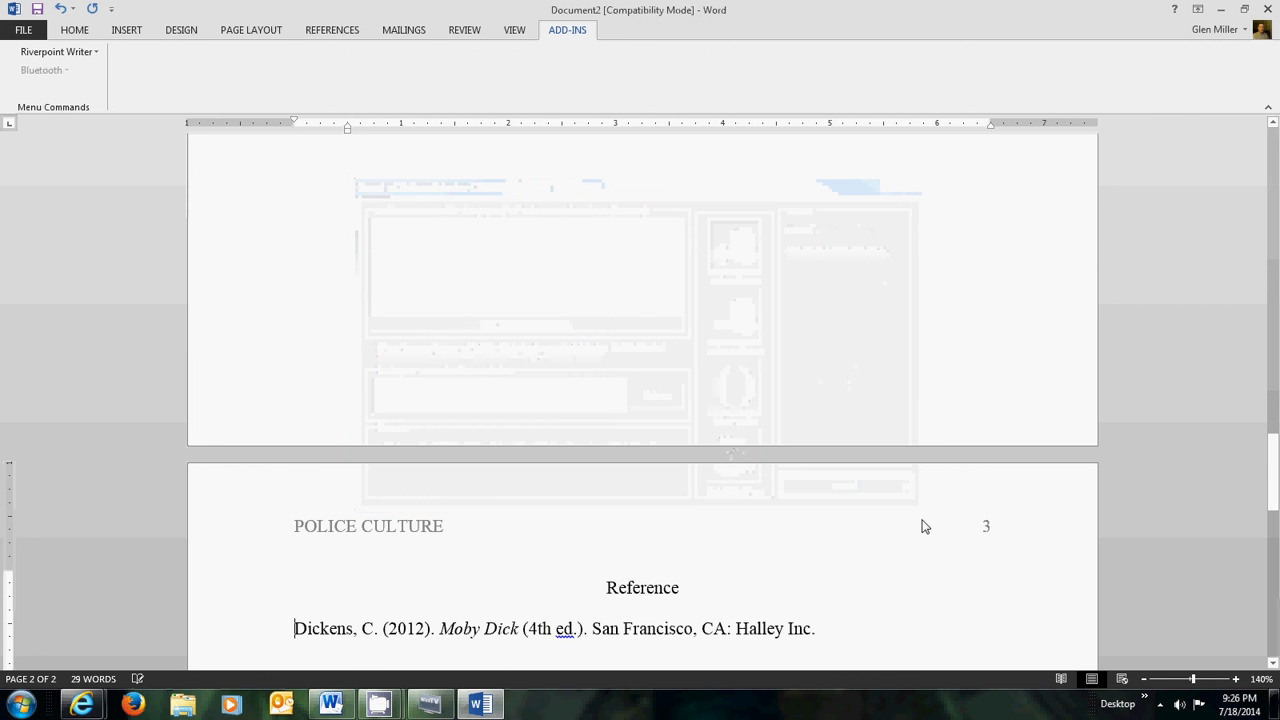
{"action": "scroll", "coordinate": [765, 399], "scroll_direction": "up", "scroll_amount": 9}
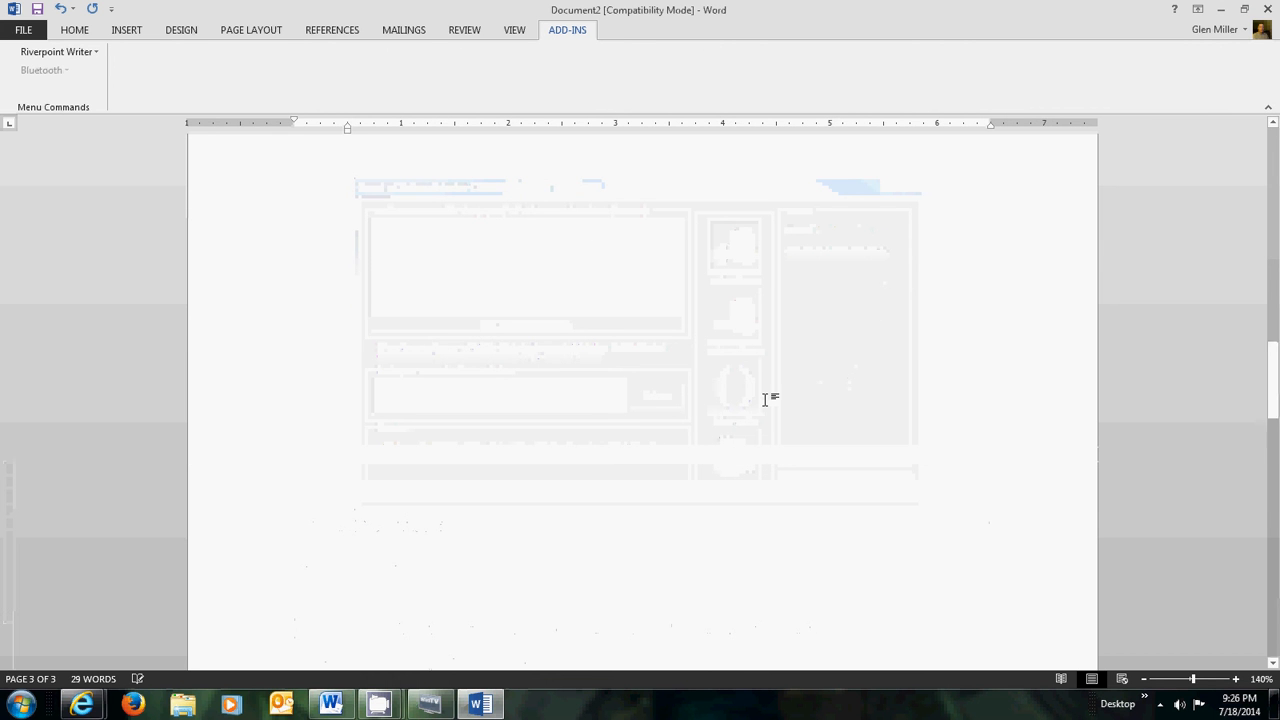
{"action": "left_click", "coordinate": [637, 517]}
{"action": "left_click", "coordinate": [579, 551]}
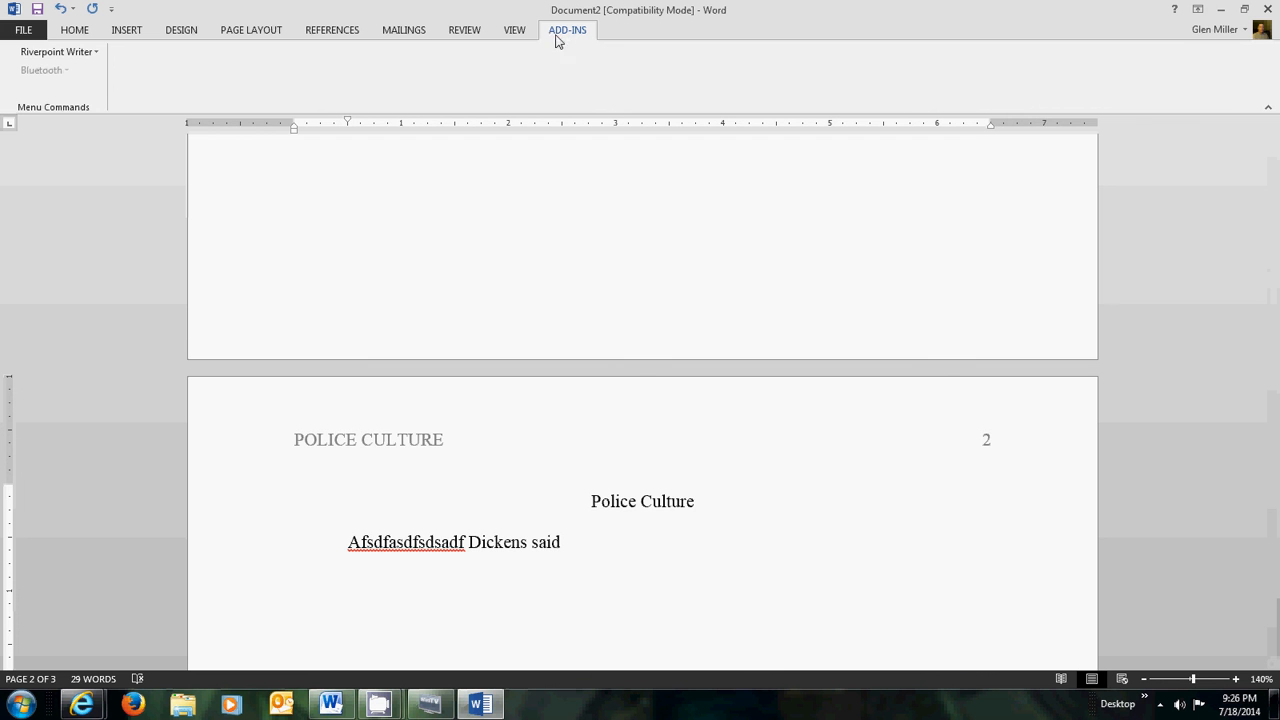
- Cite the Dickens reference as (Dickens, 2012) after 'Dickens said', then type placeholder text
{"action": "left_click", "coordinate": [64, 52]}
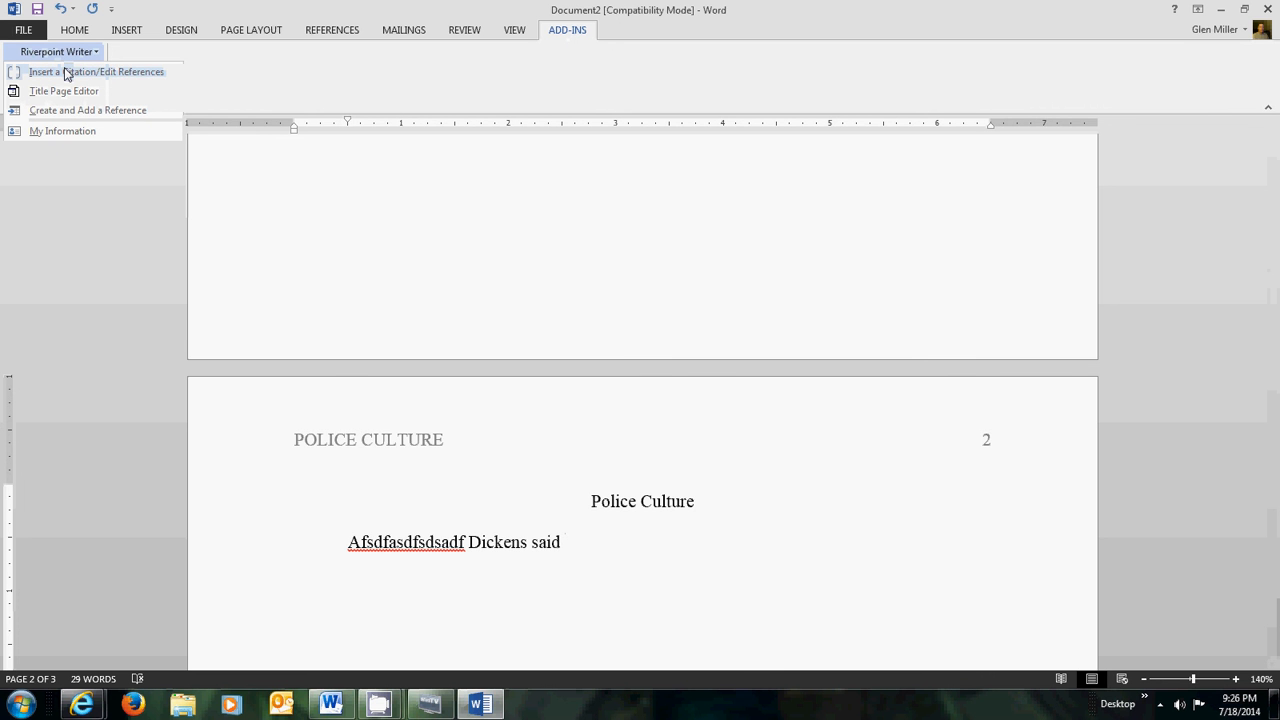
{"action": "left_click", "coordinate": [66, 73]}
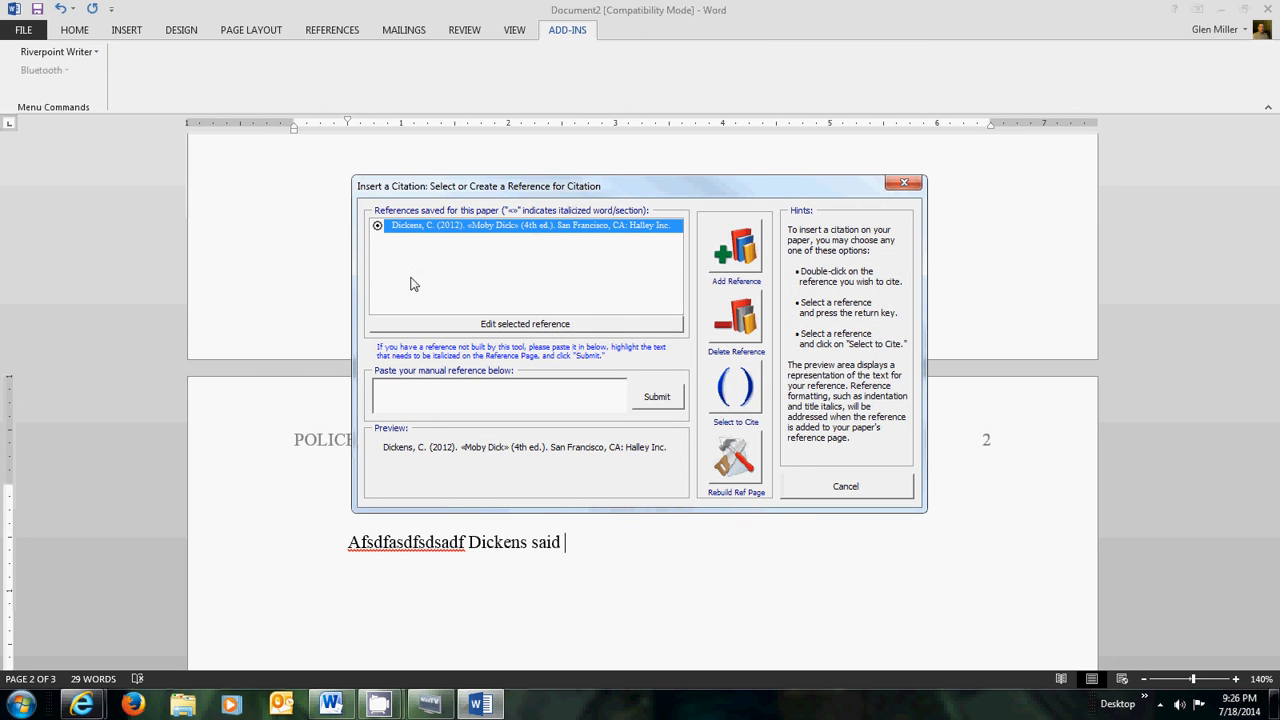
{"action": "left_click", "coordinate": [736, 388]}
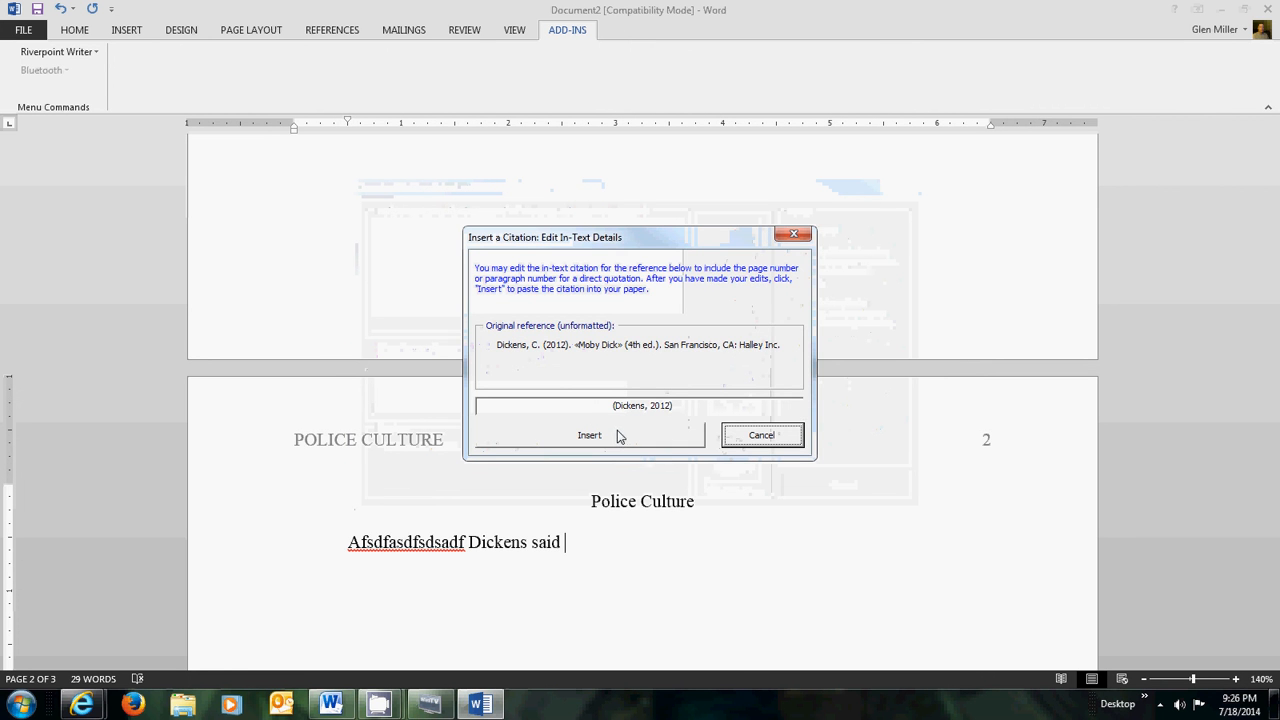
{"action": "left_click", "coordinate": [617, 436]}
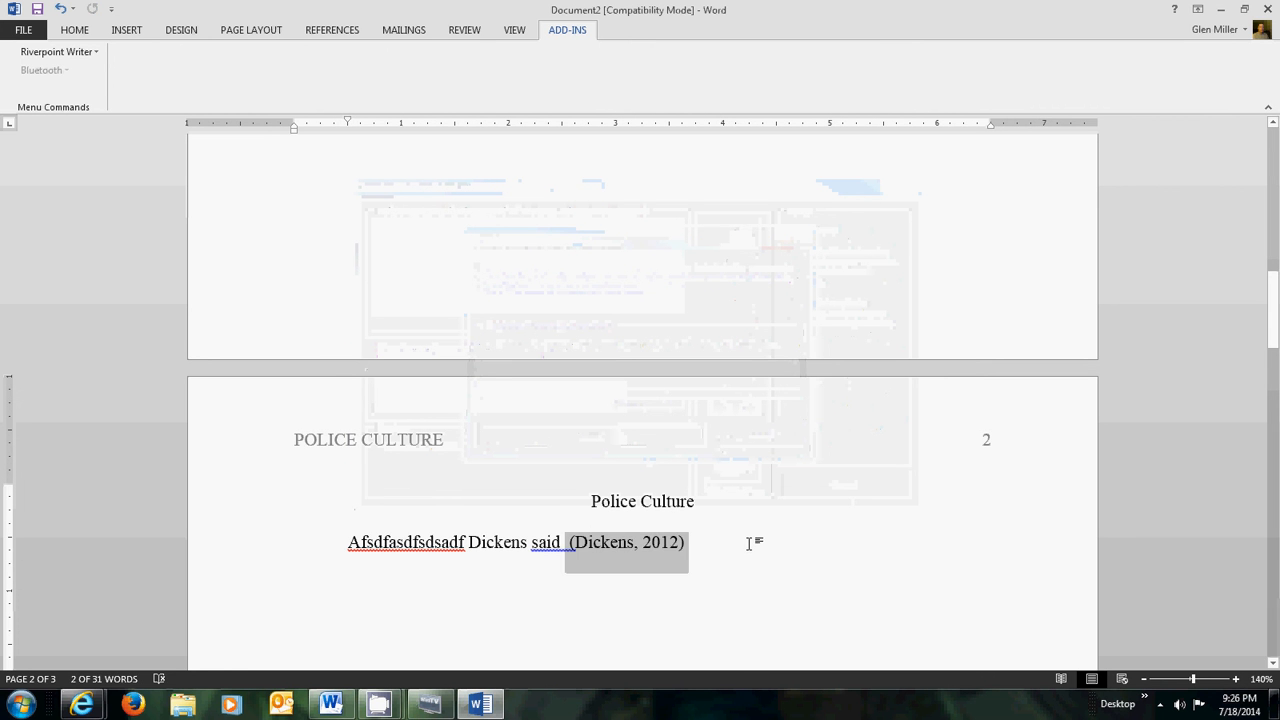
{"action": "type", "text": "afafj;adlfja"}
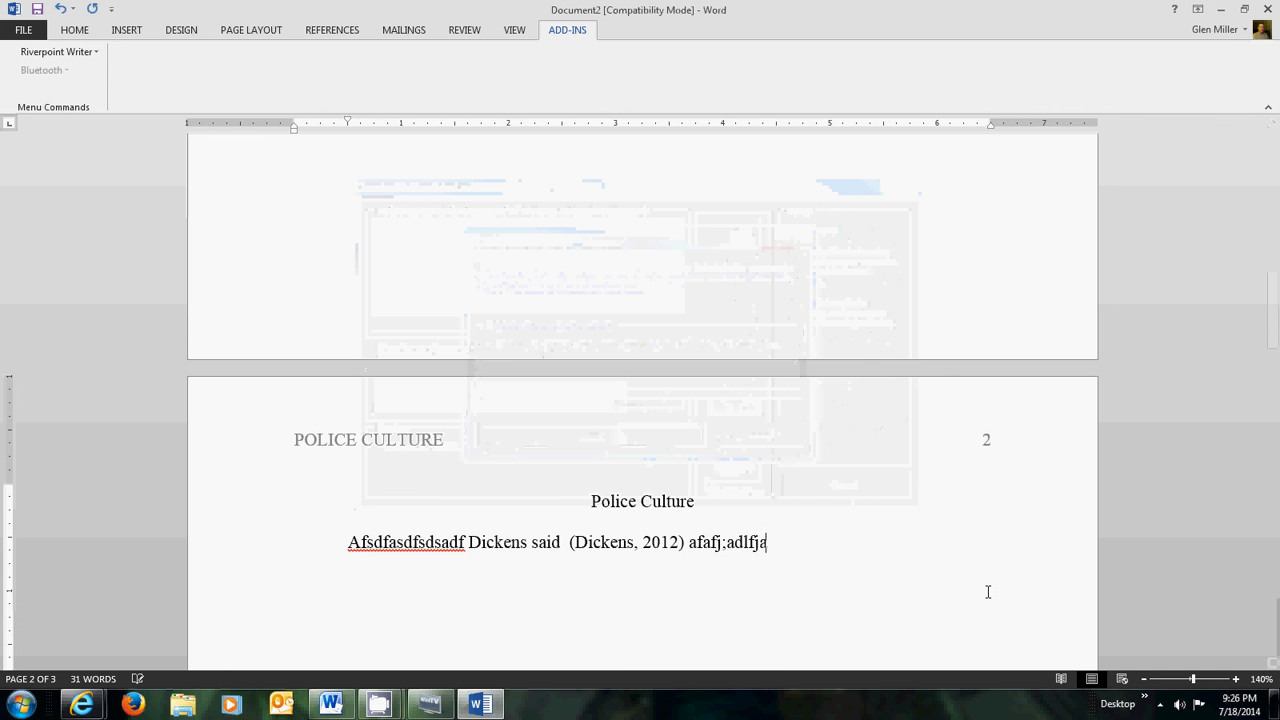
{"action": "type", "text": "s;ldfjd;lfkjdsl;kjfsad;ljfl;jsadfjsdafkl"}
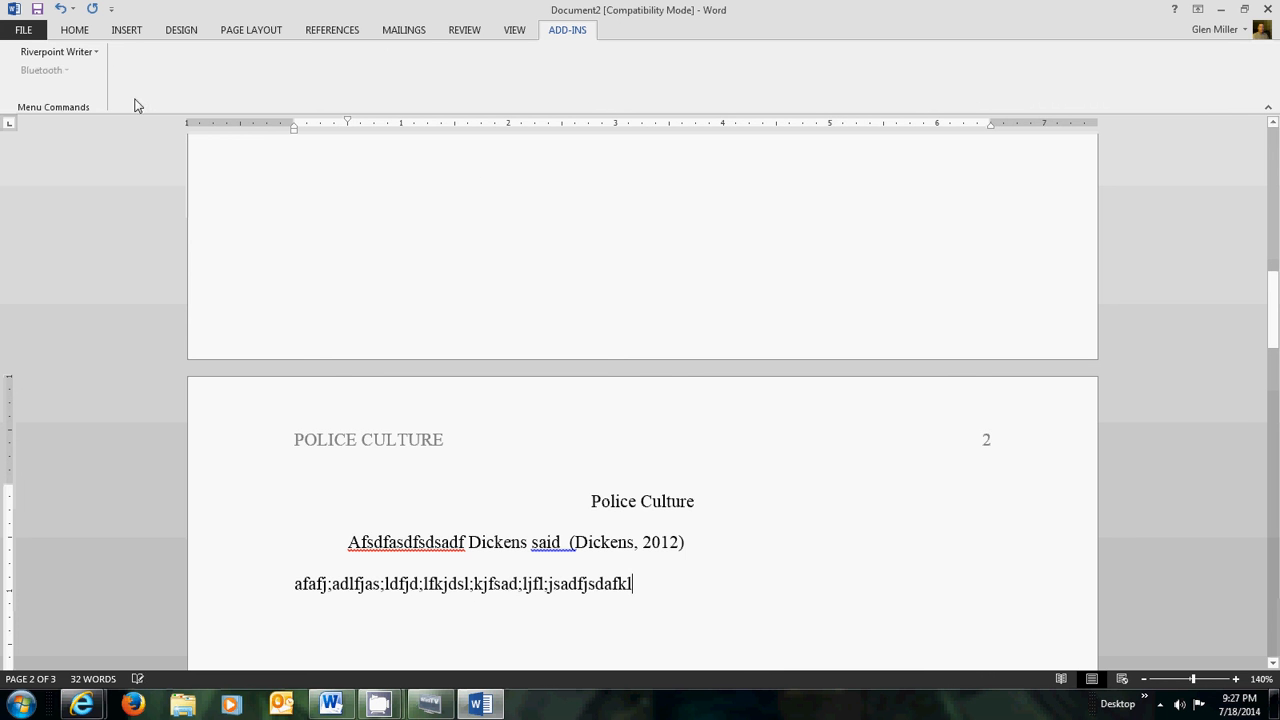
- Show the Riverpoint Writer dropdown of citation and reference commands
{"action": "left_click", "coordinate": [97, 53]}
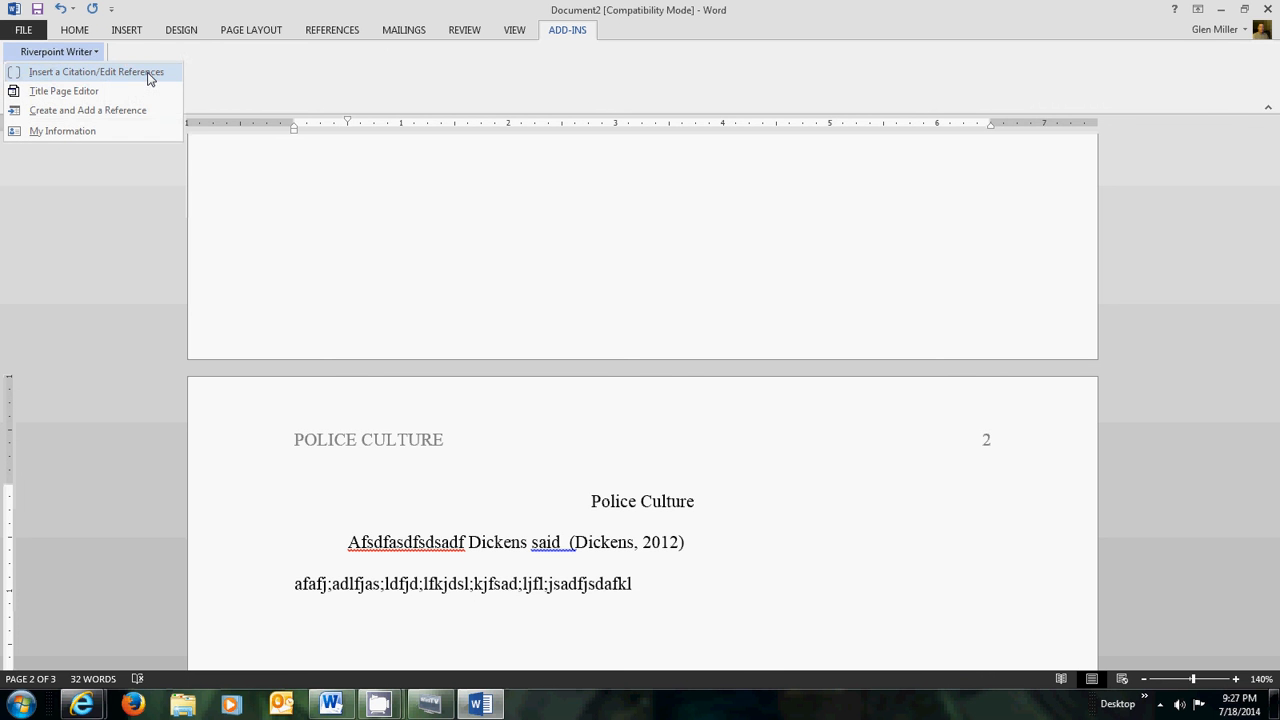
- Delete the Dickens Moby Dick reference in the citation manager, confirm, and close the dialog
{"action": "left_click", "coordinate": [148, 75]}
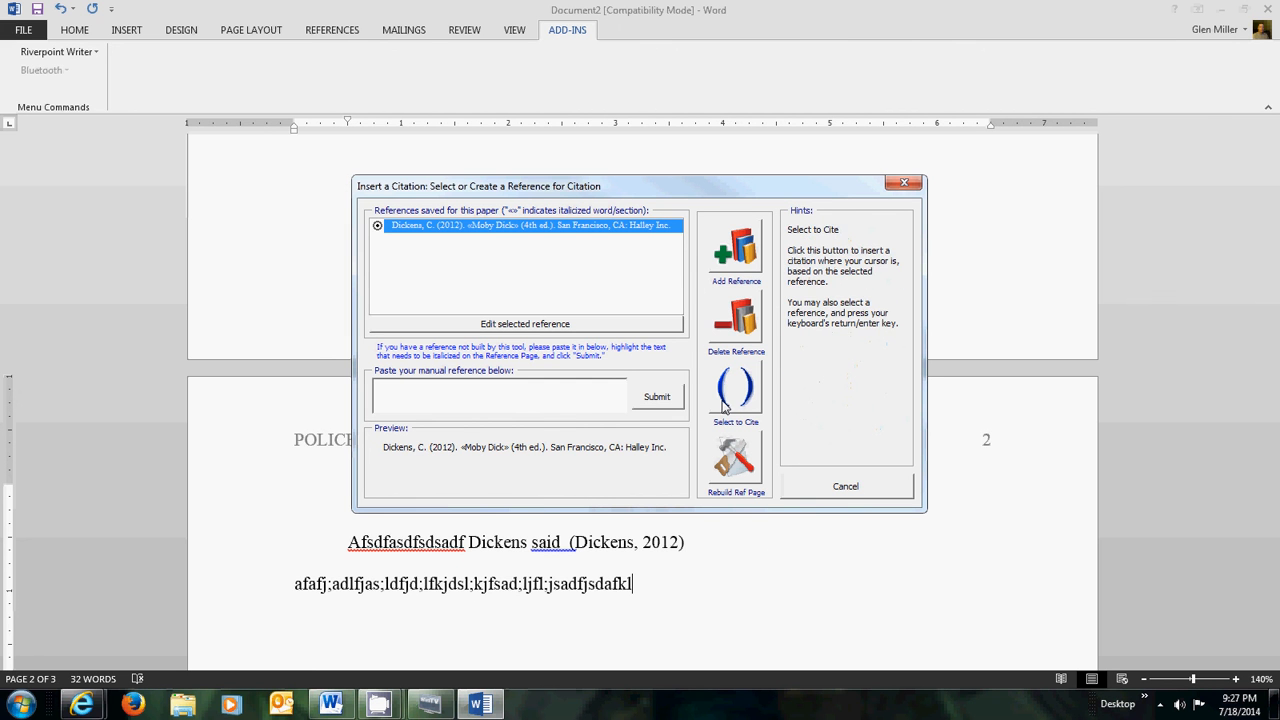
{"action": "left_click", "coordinate": [730, 326]}
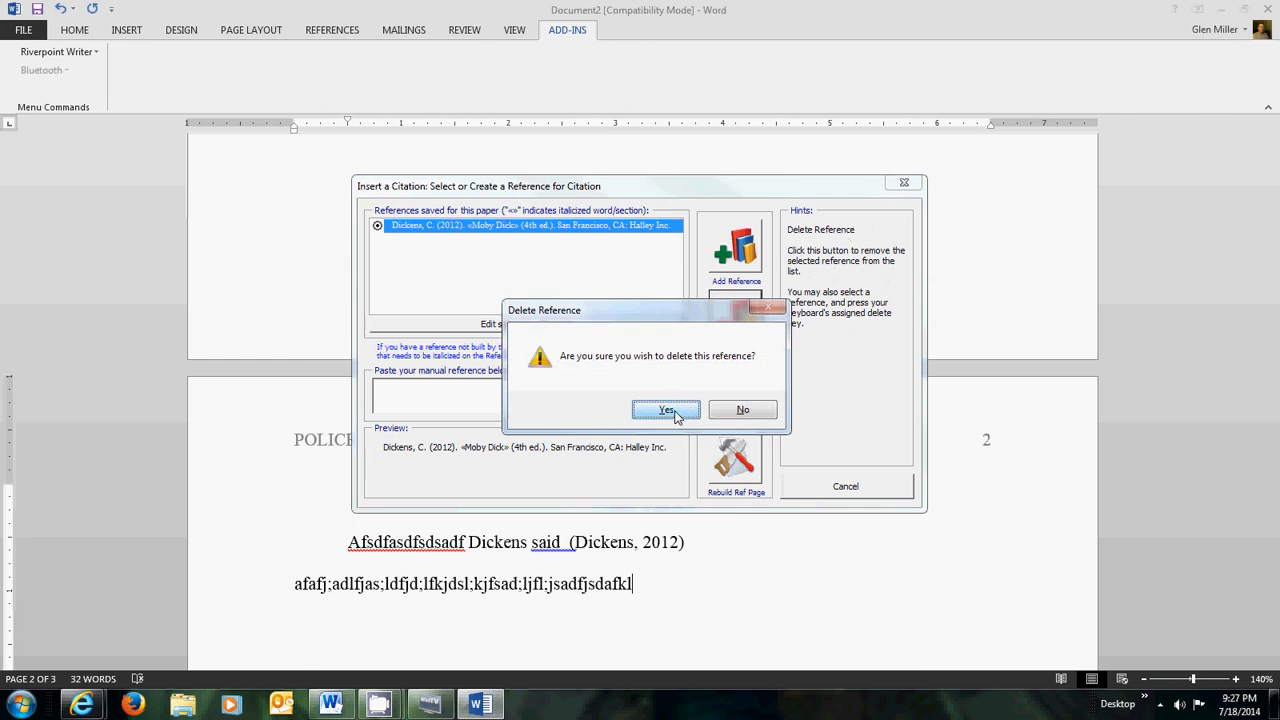
{"action": "left_click", "coordinate": [670, 411]}
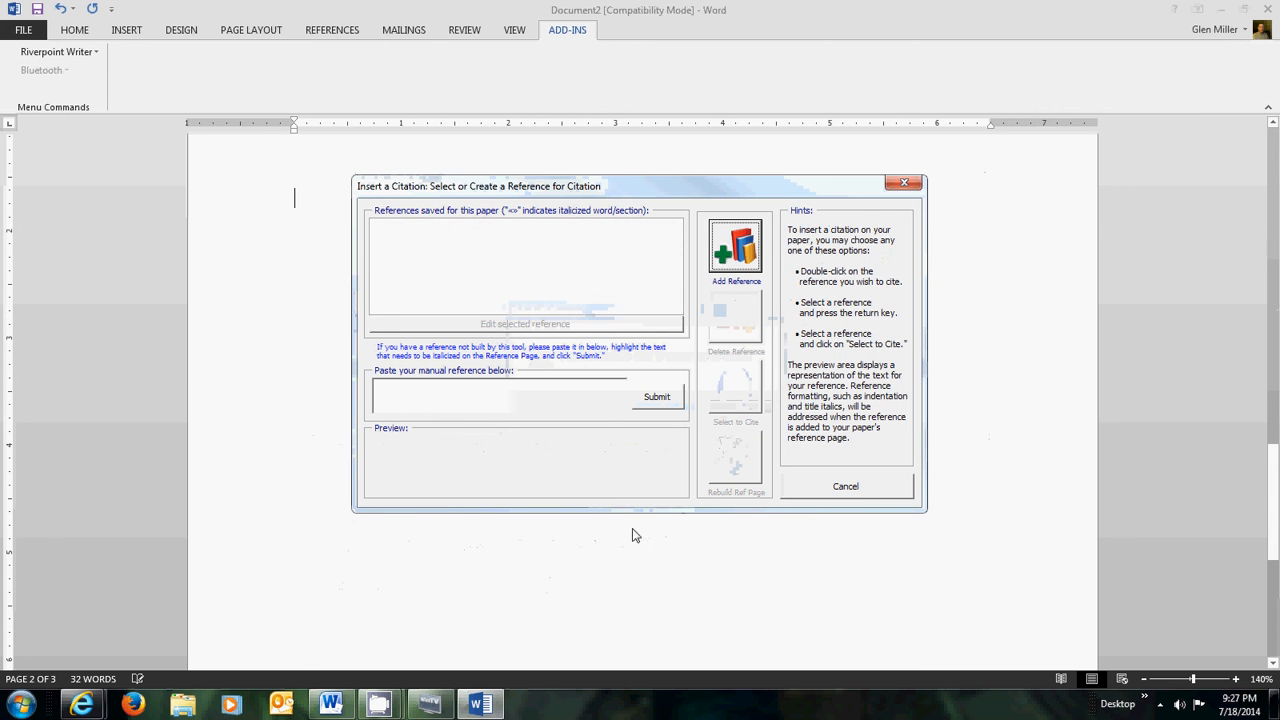
{"action": "left_click", "coordinate": [868, 486]}
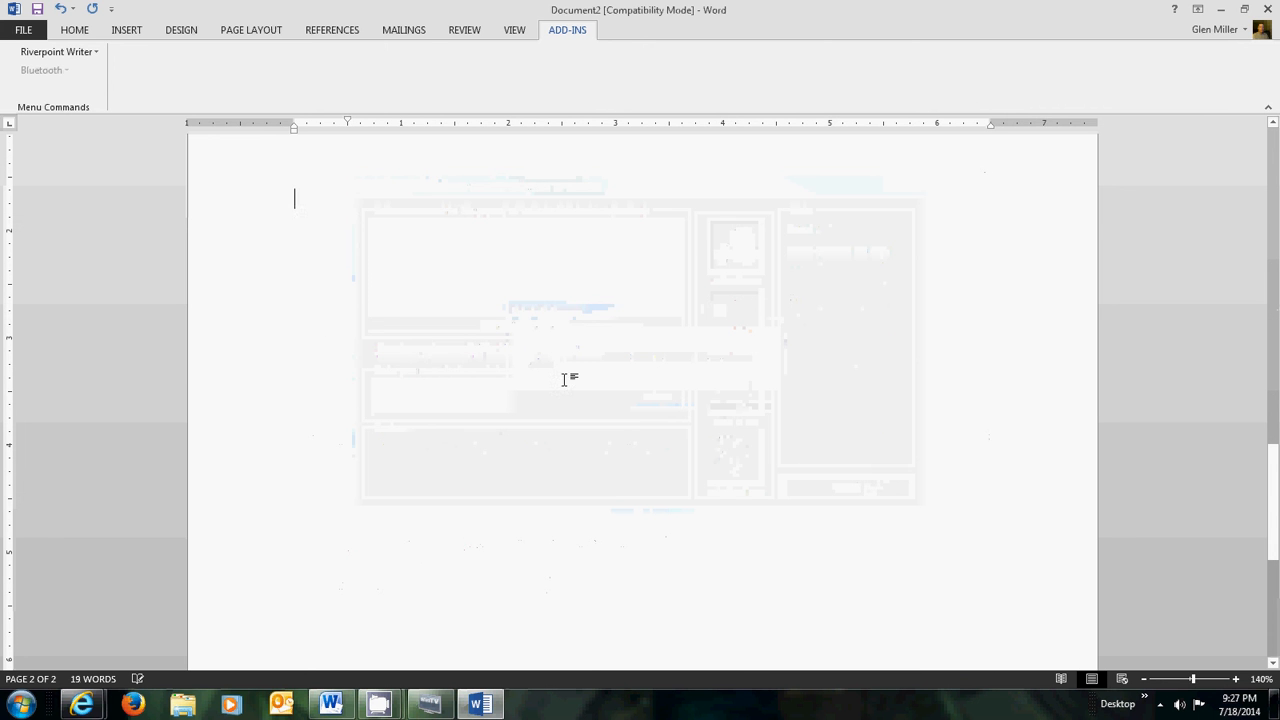
- Select '(Dickens, 2012)' with its line break on page 2 and delete it
{"action": "scroll", "coordinate": [645, 487], "scroll_direction": "down", "scroll_amount": 5}
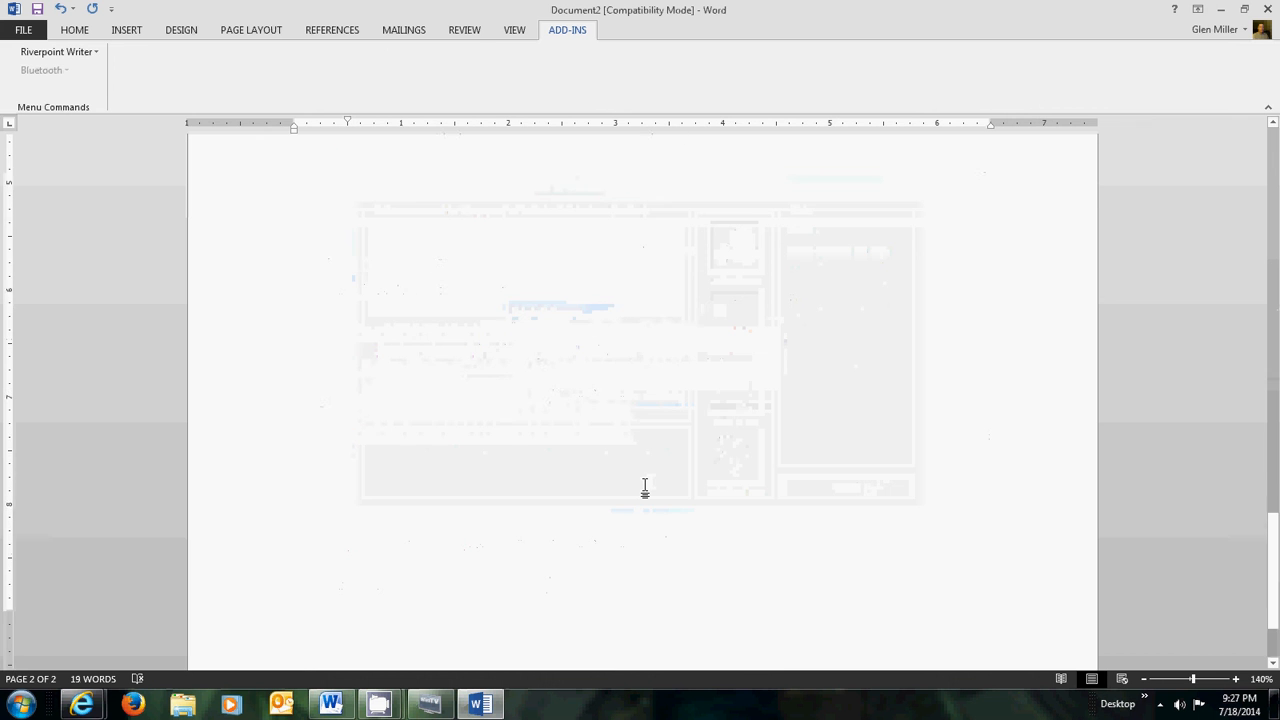
{"action": "scroll", "coordinate": [646, 485], "scroll_direction": "up", "scroll_amount": 5}
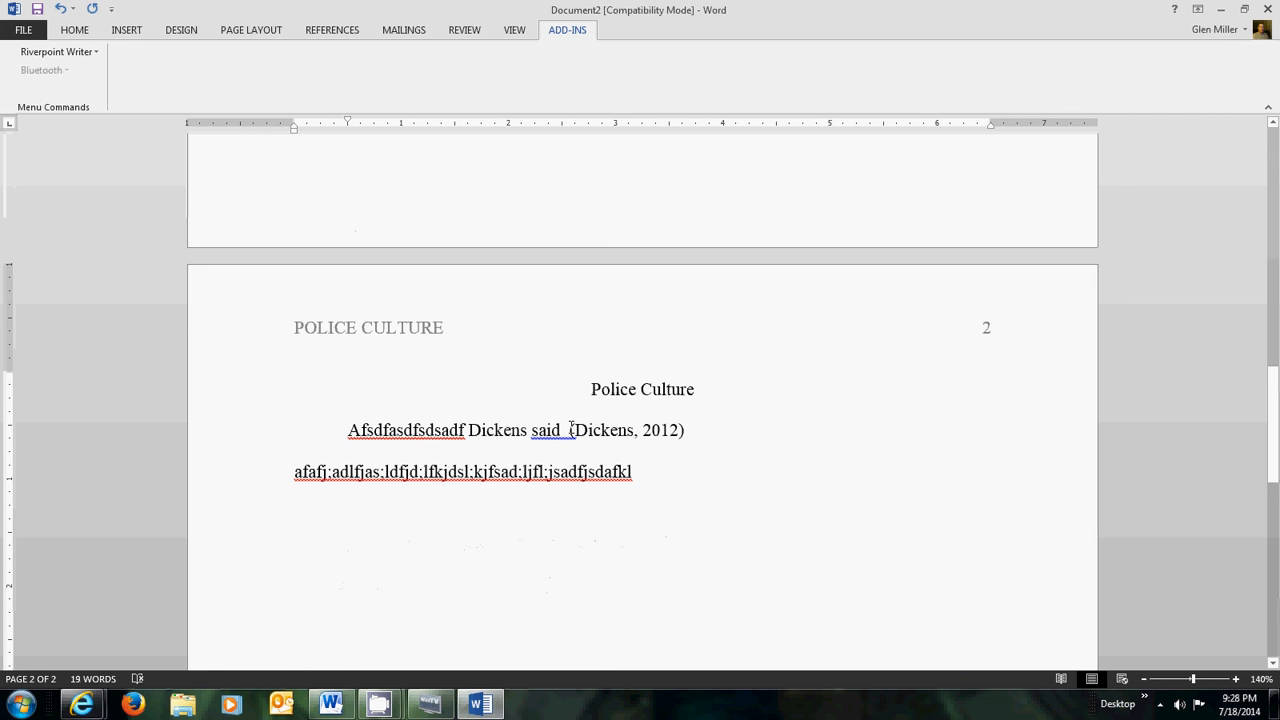
{"action": "left_click_drag", "start_coordinate": [568, 430], "coordinate": [575, 430]}
{"action": "left_click_drag", "start_coordinate": [690, 430], "coordinate": [566, 432]}
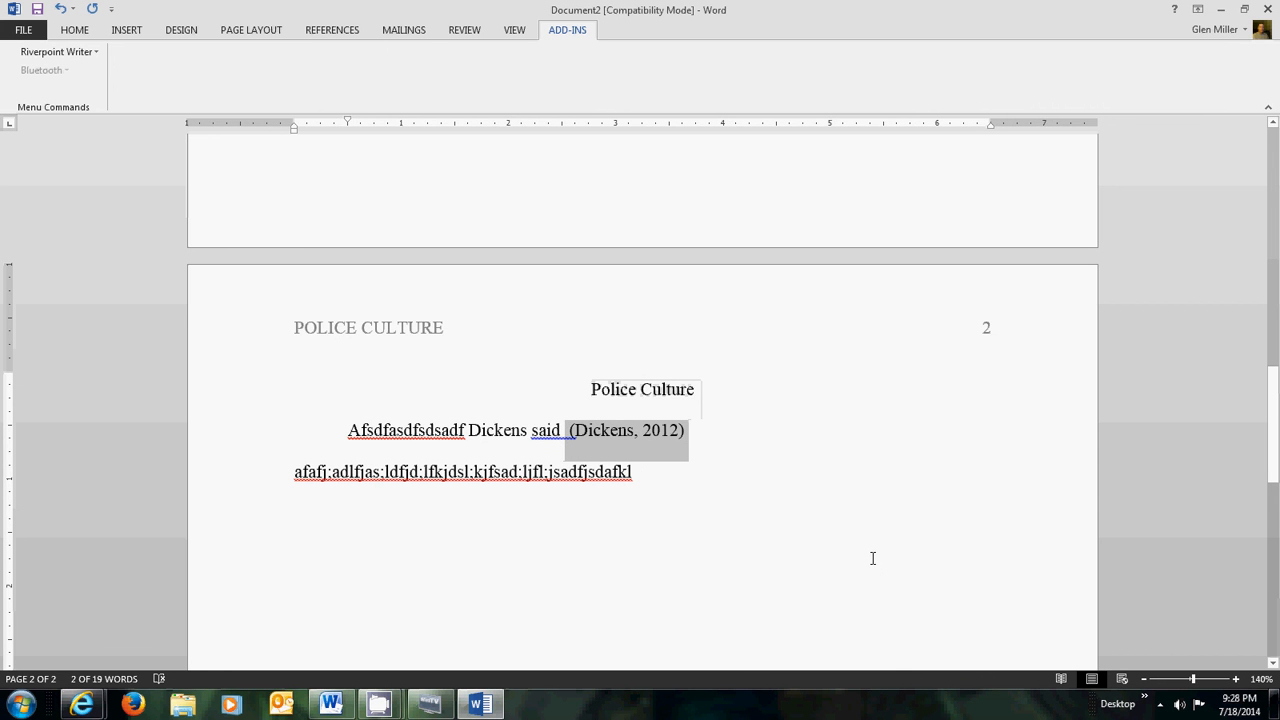
{"action": "key", "text": "Delete"}
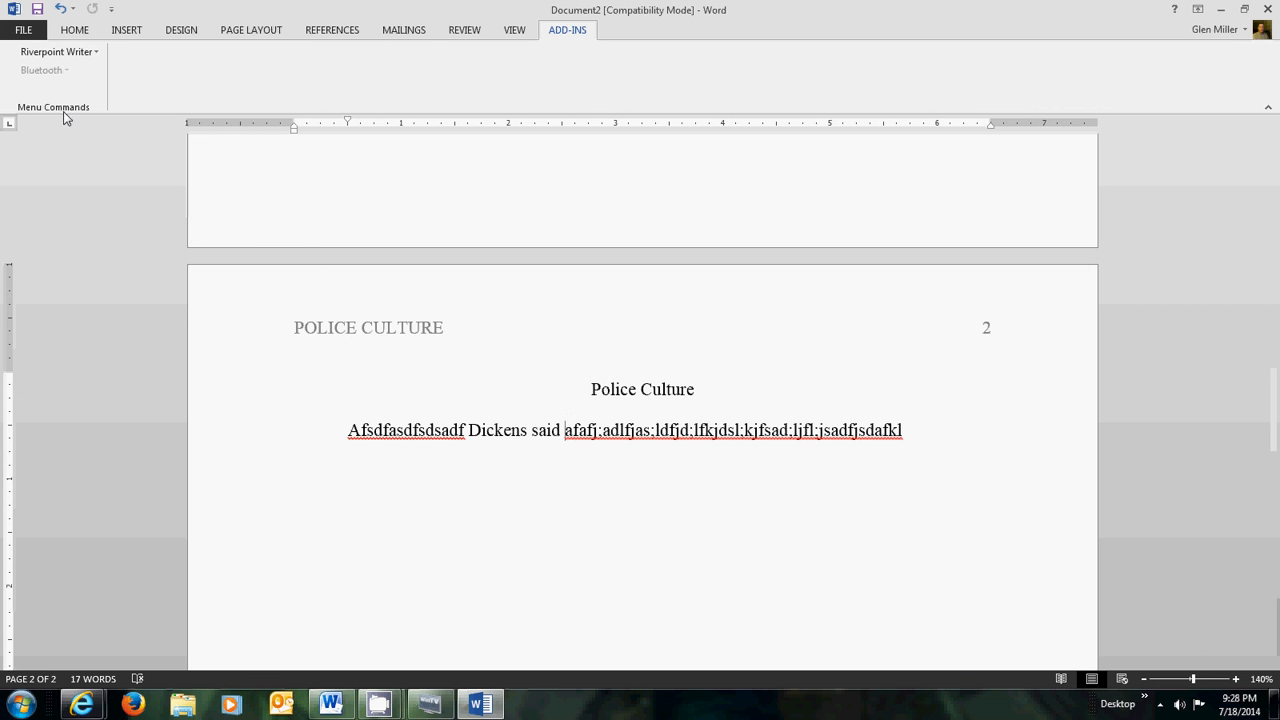
- Add a middle initial to the name in Riverpoint Writer's My Information and save
{"action": "left_click", "coordinate": [94, 51]}
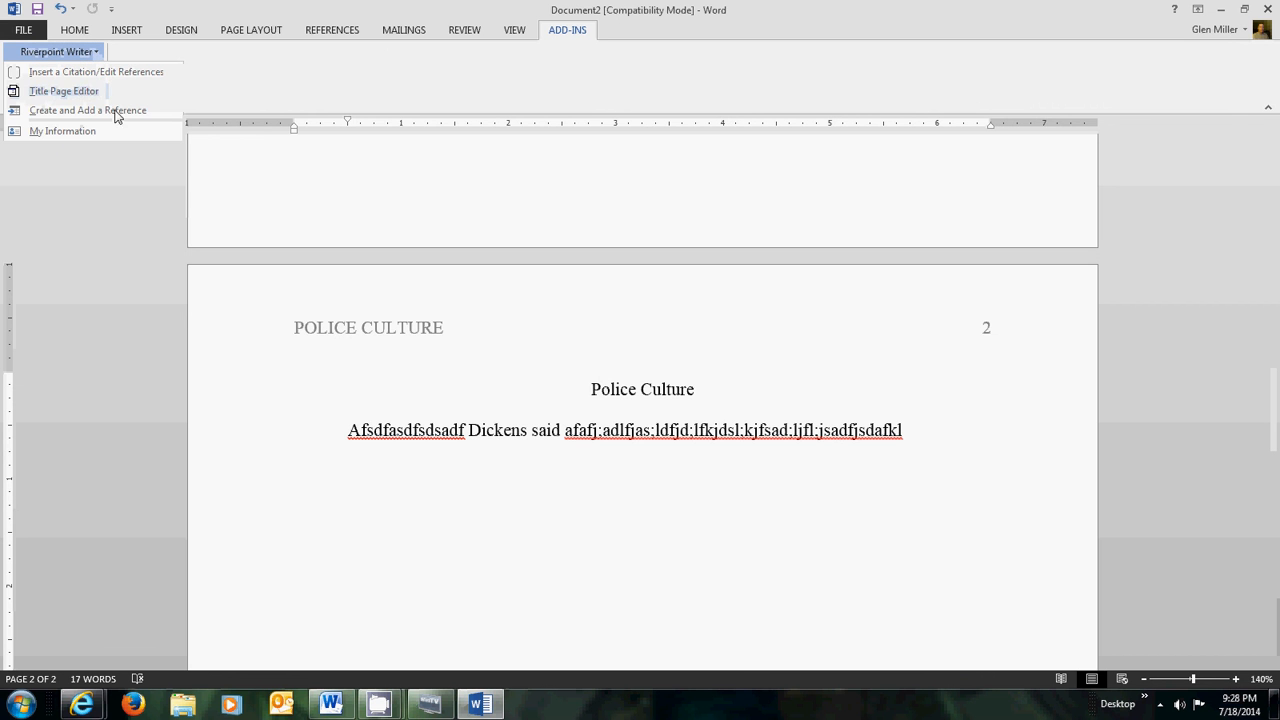
{"action": "left_click", "coordinate": [62, 131]}
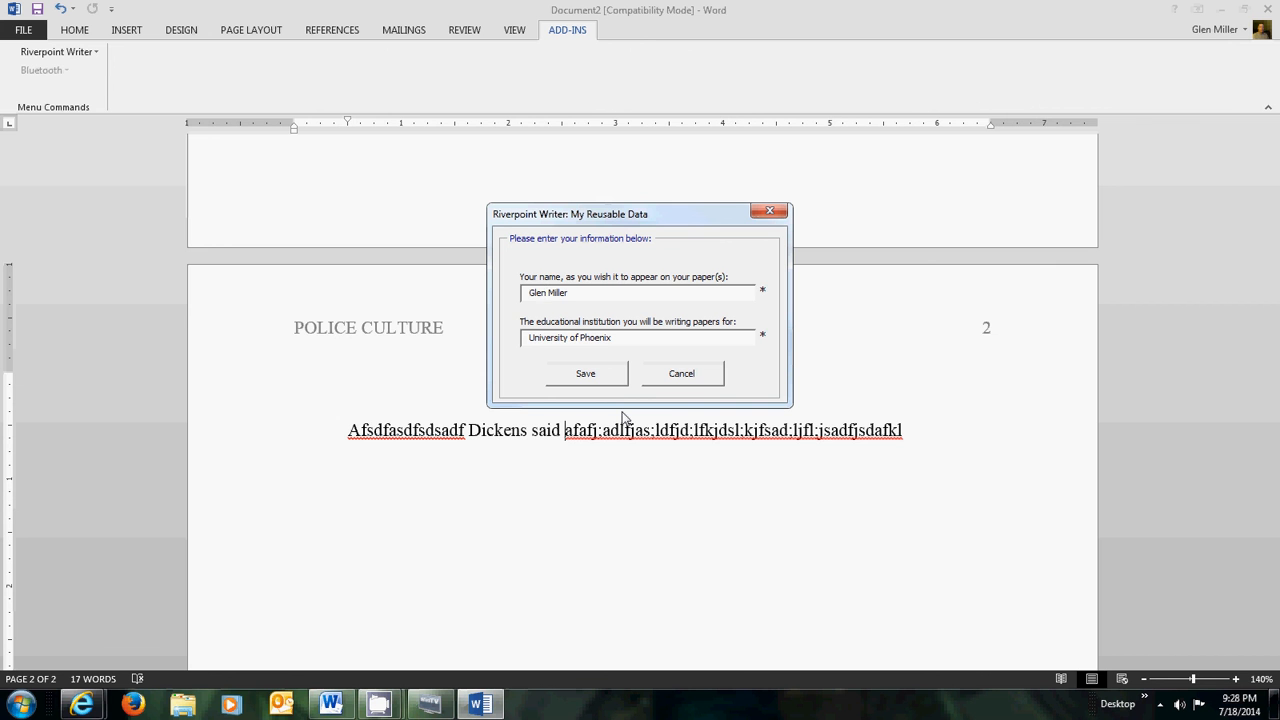
{"action": "type", "text": "A."}
{"action": "left_click", "coordinate": [595, 380]}
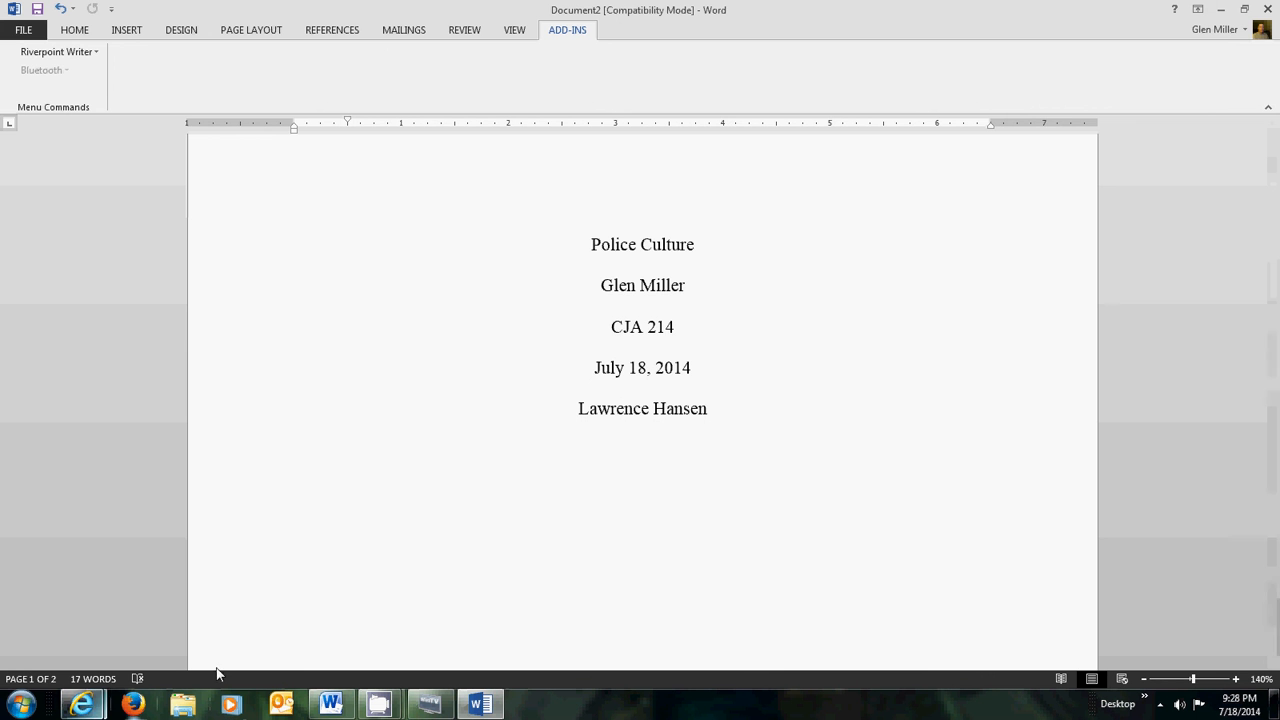
- Minimize Word so the desktop and CamStudio window are visible
{"action": "left_click", "coordinate": [1219, 10]}
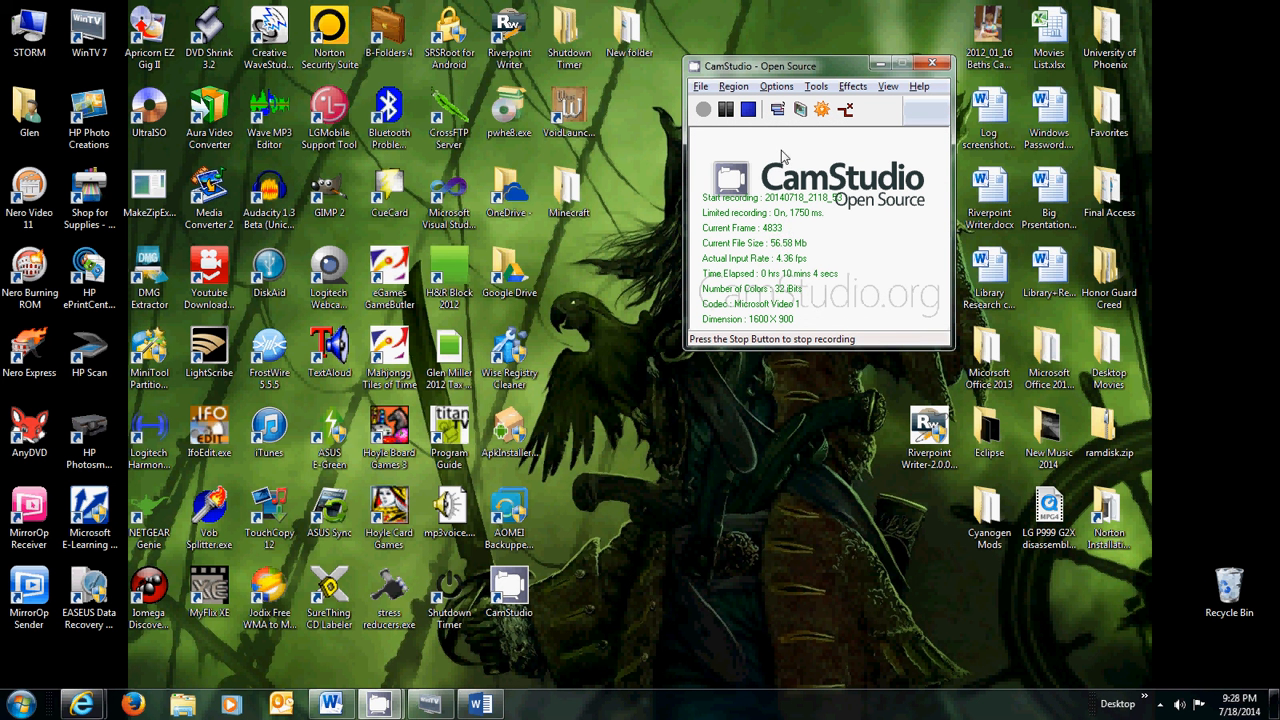